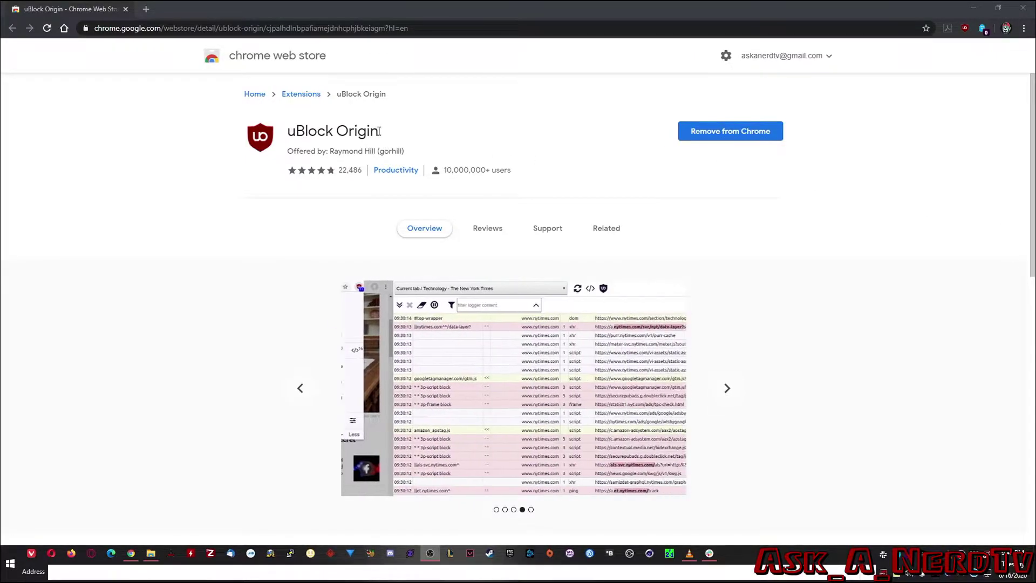
drag(378, 131, 286, 134)
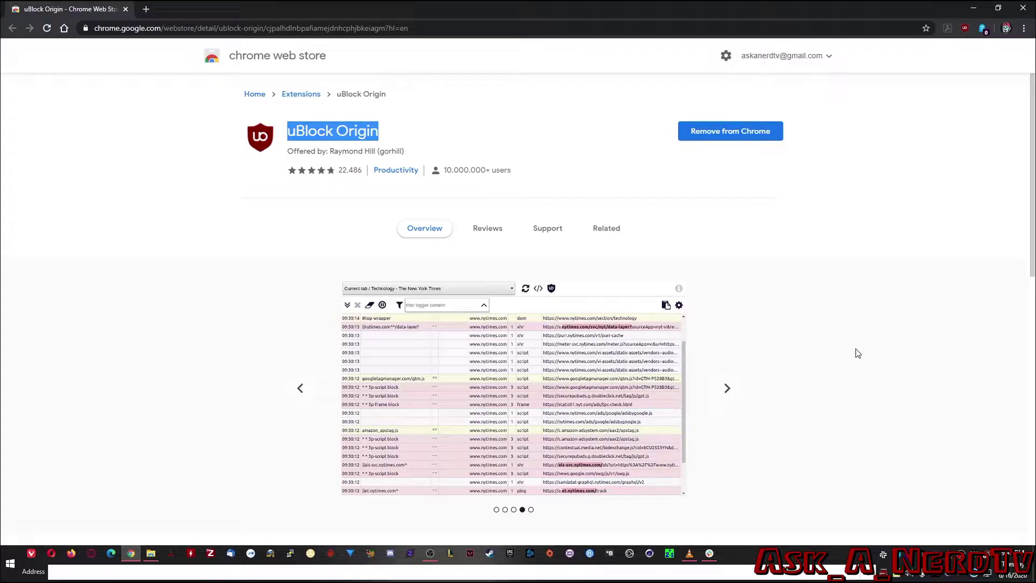
scroll(858, 353, down, 5)
scroll(858, 352, down, 3)
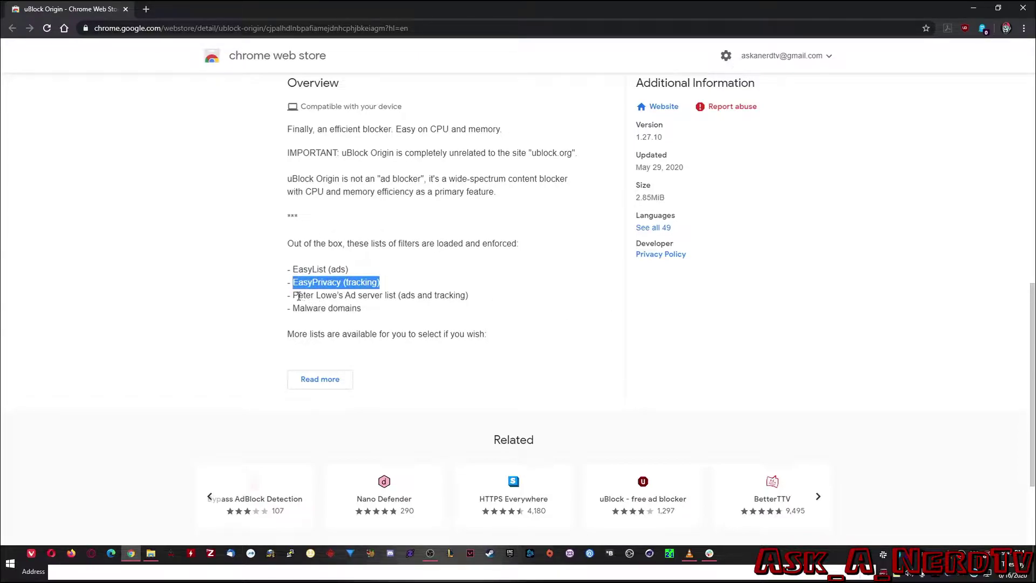
drag(293, 296, 475, 297)
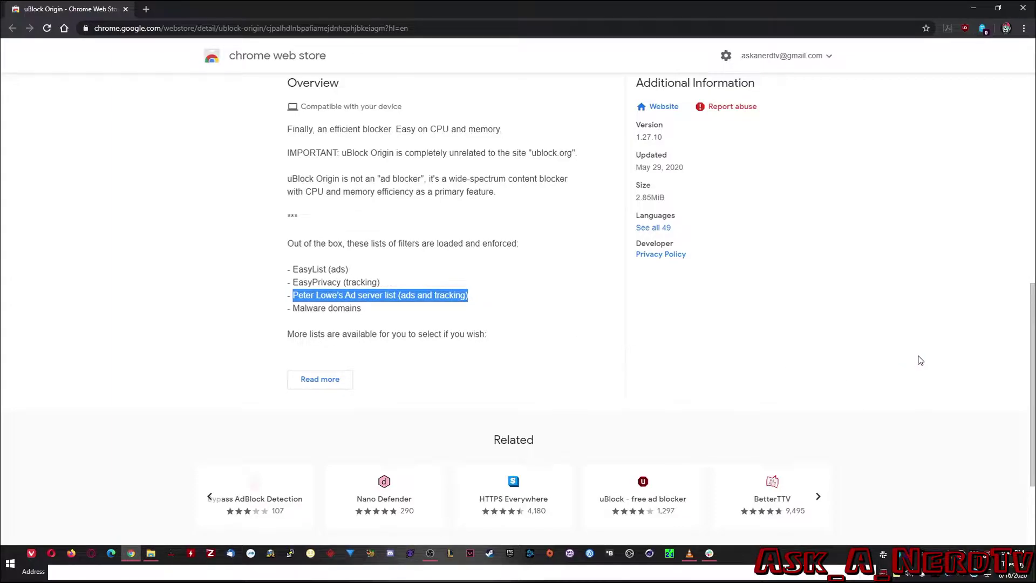
key(Home)
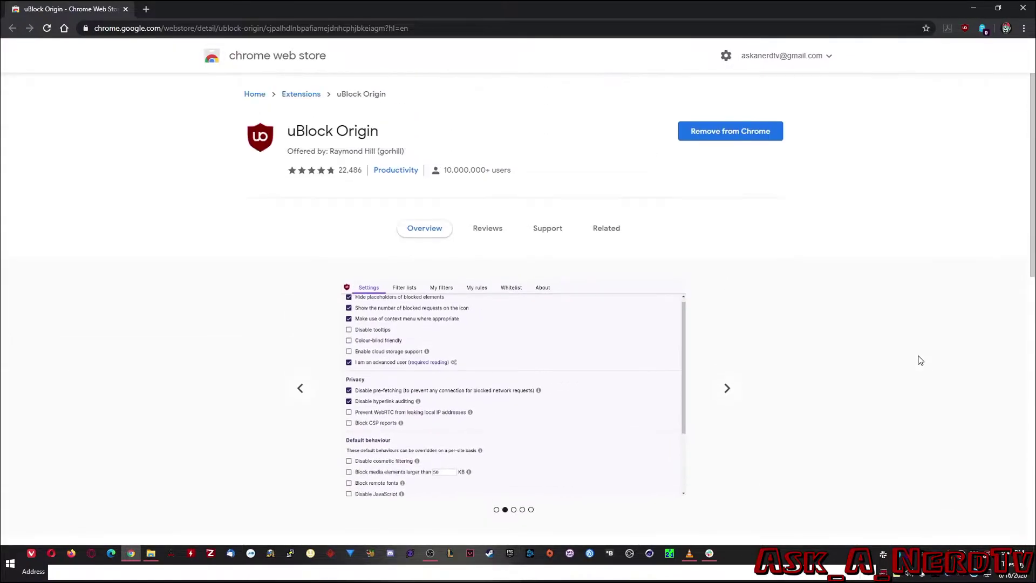
- Open the uBlock Origin dashboard from its toolbar panel in a new tab at the Settings page
click(965, 29)
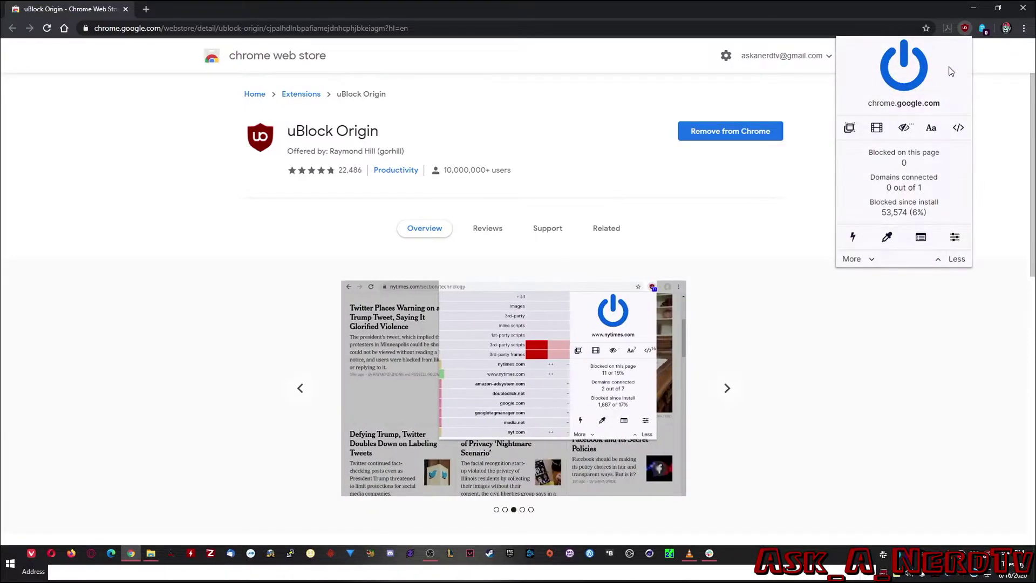
click(955, 238)
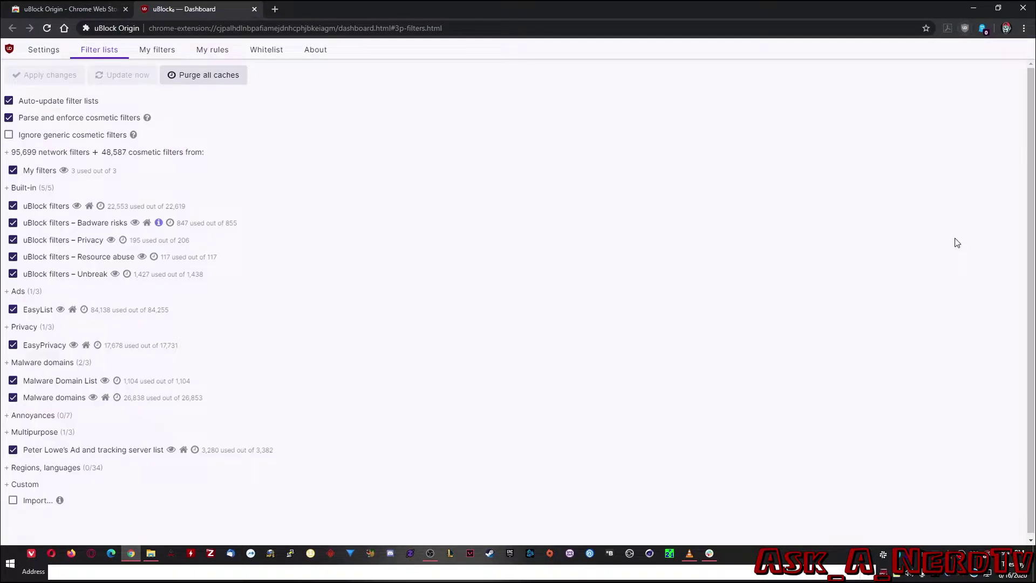
click(44, 49)
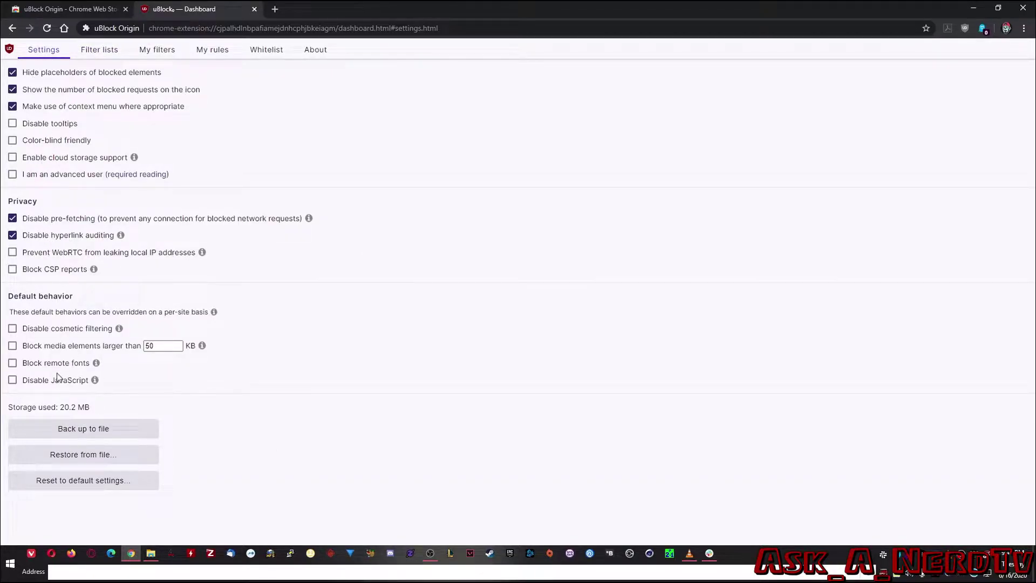
- Return to Filter lists and expand the Ads, Privacy and Malware domains groups, revealing Spam404
click(92, 54)
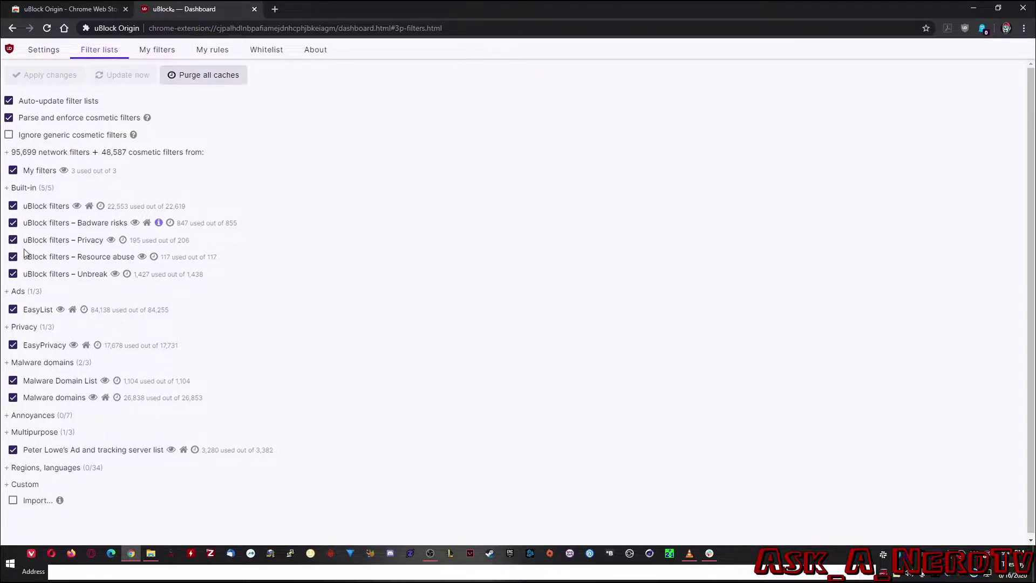
click(16, 291)
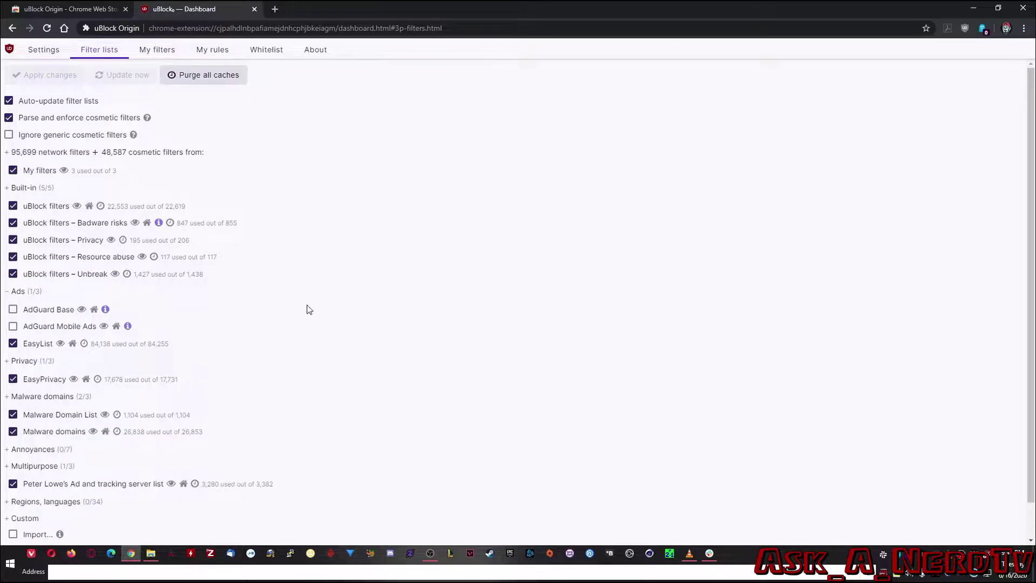
scroll(308, 310, down, 1)
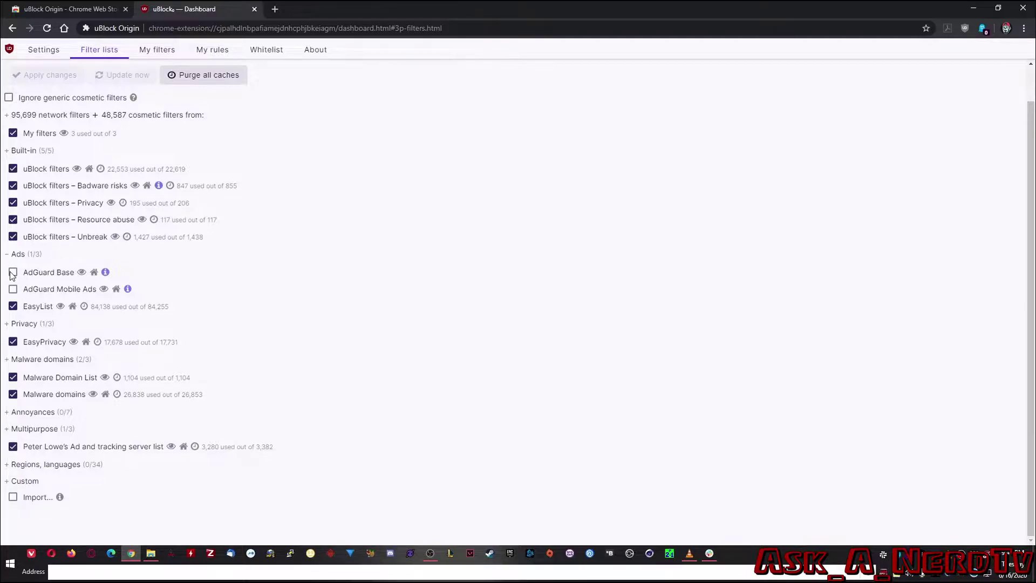
click(7, 324)
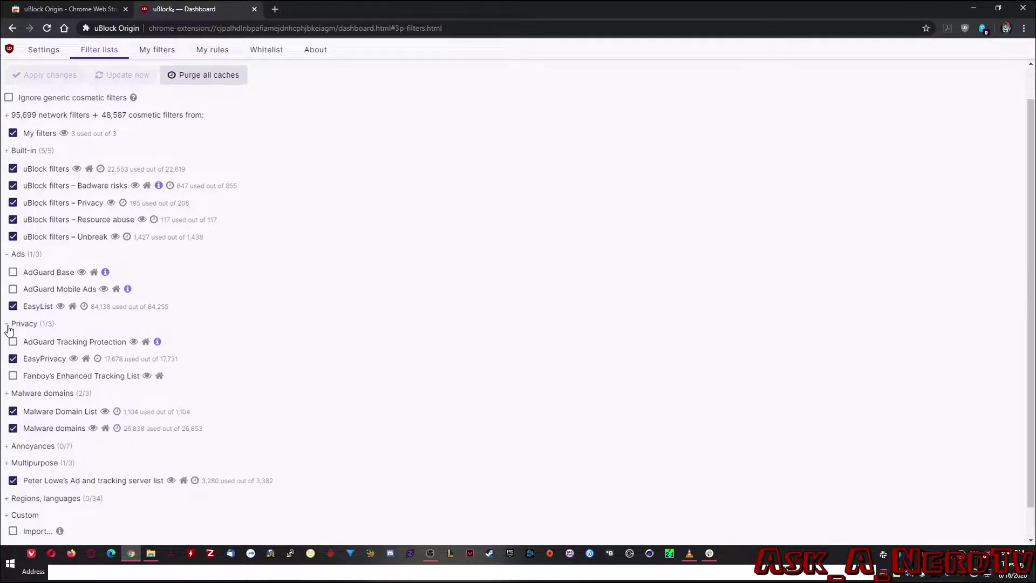
click(7, 393)
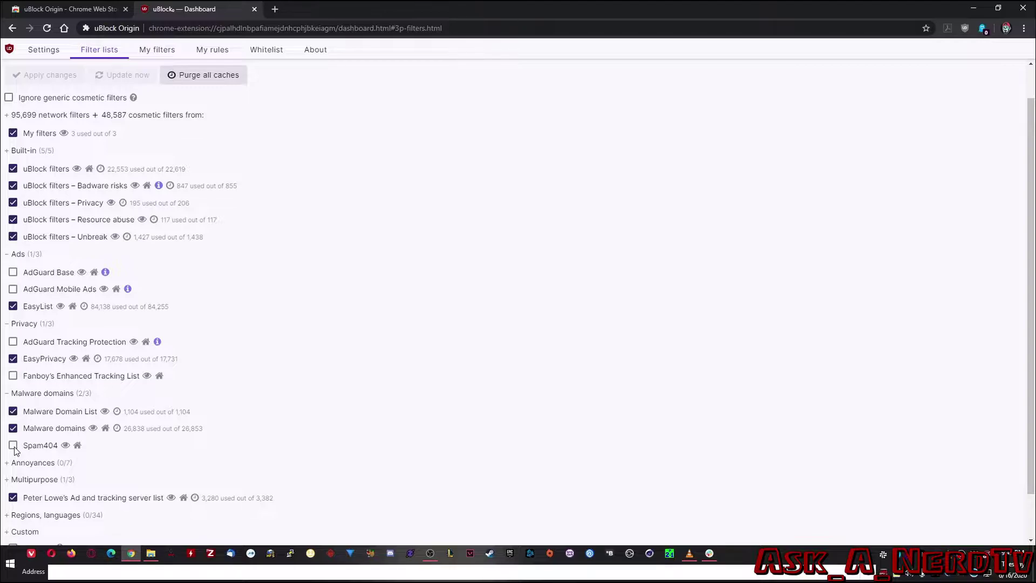
scroll(383, 378, down, 1)
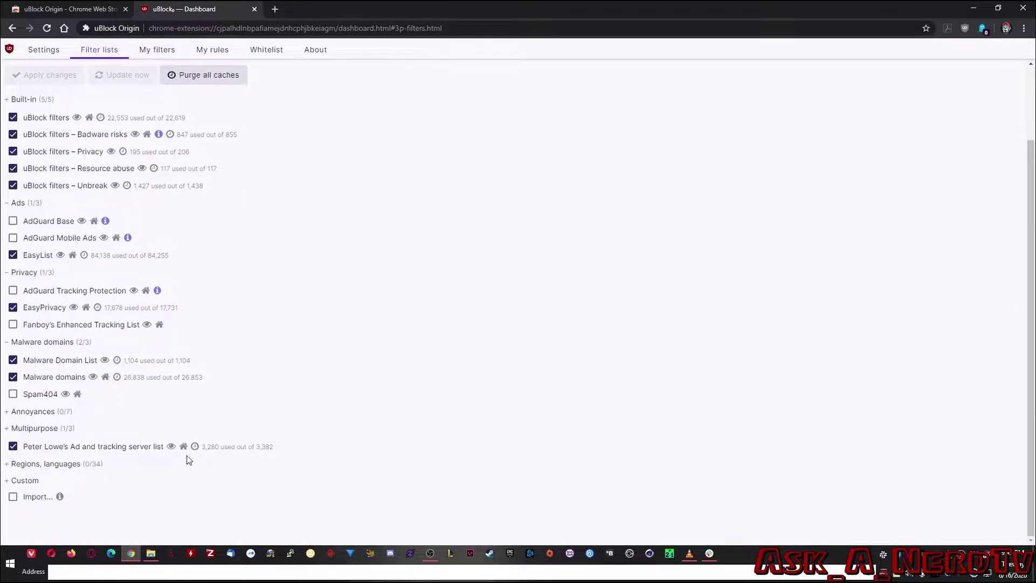
click(13, 496)
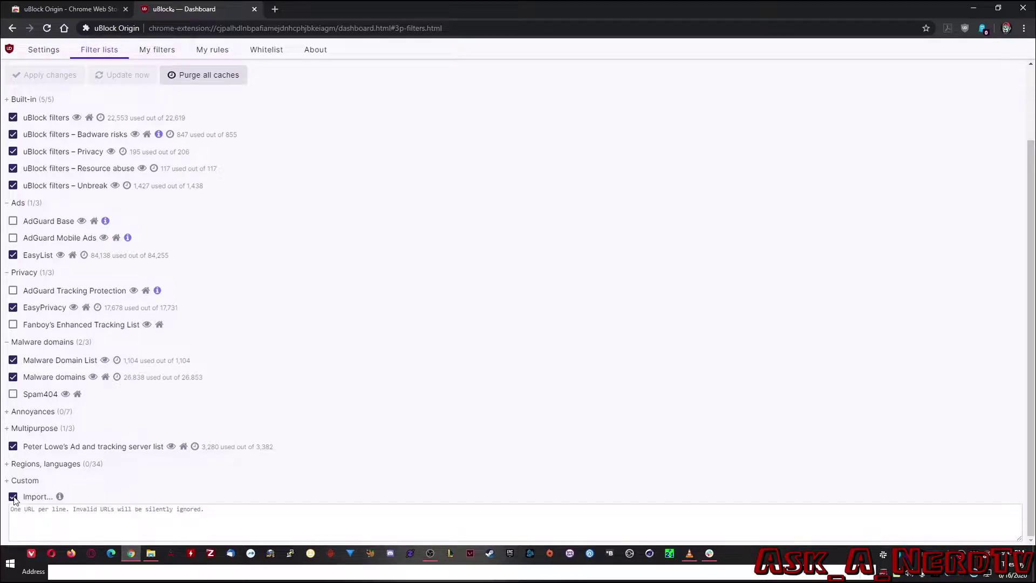
click(226, 508)
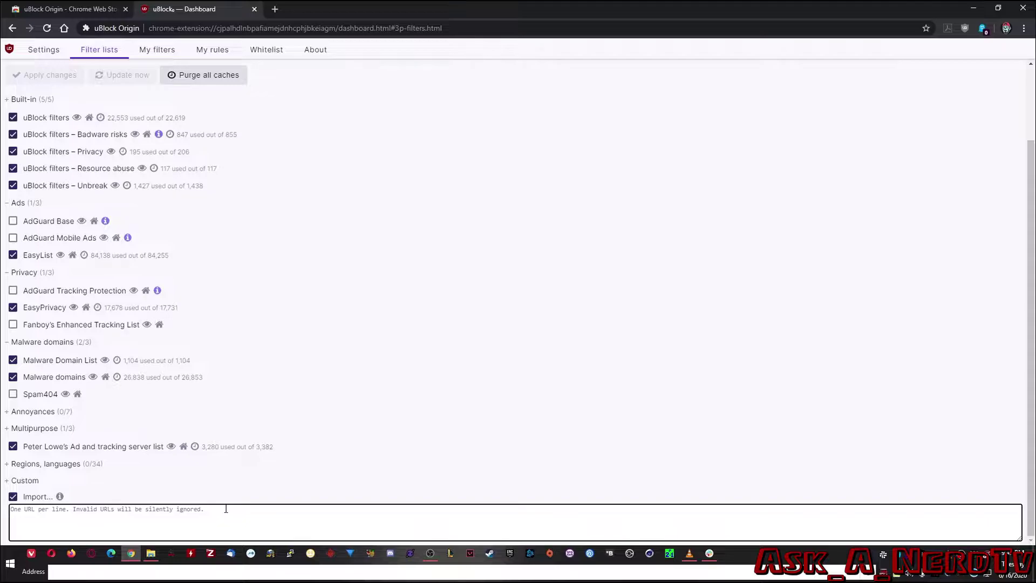
- Turn custom filter list importing back off and scroll to the top of Filter lists
click(13, 497)
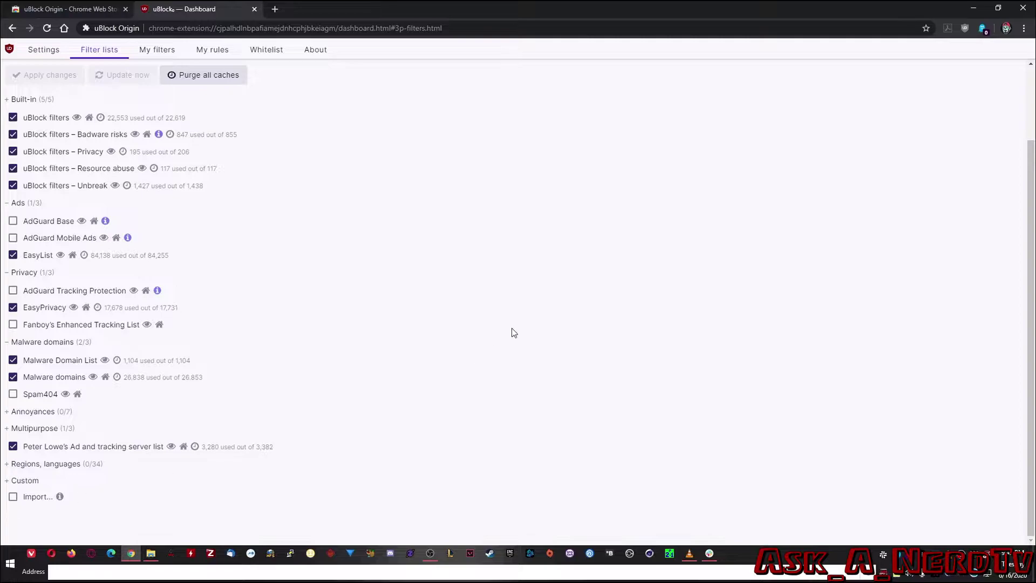
scroll(542, 387, up, 2)
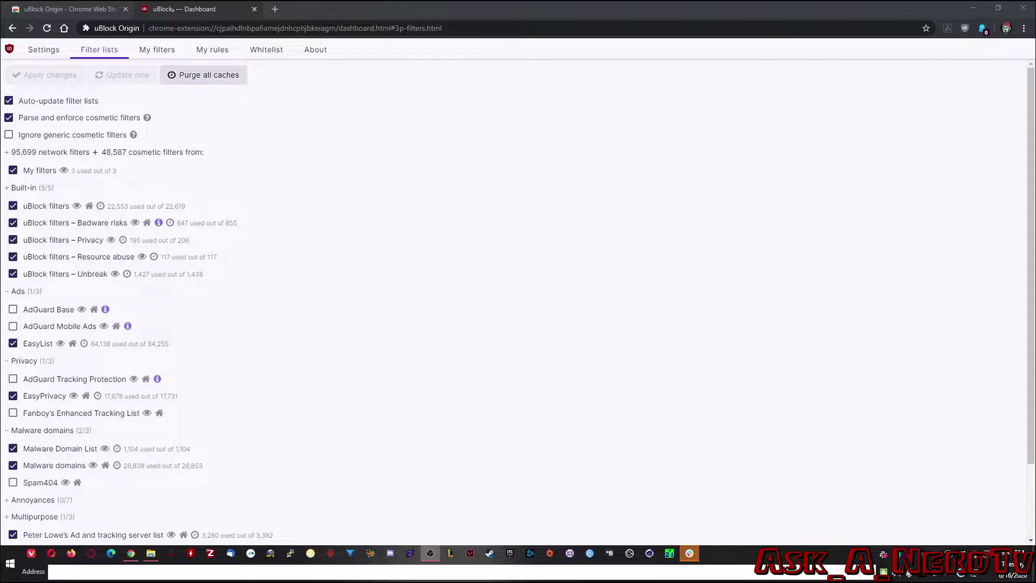
- Add google.com on line 10 of the whitelist beside streamlabs.com and apply the changes
click(264, 51)
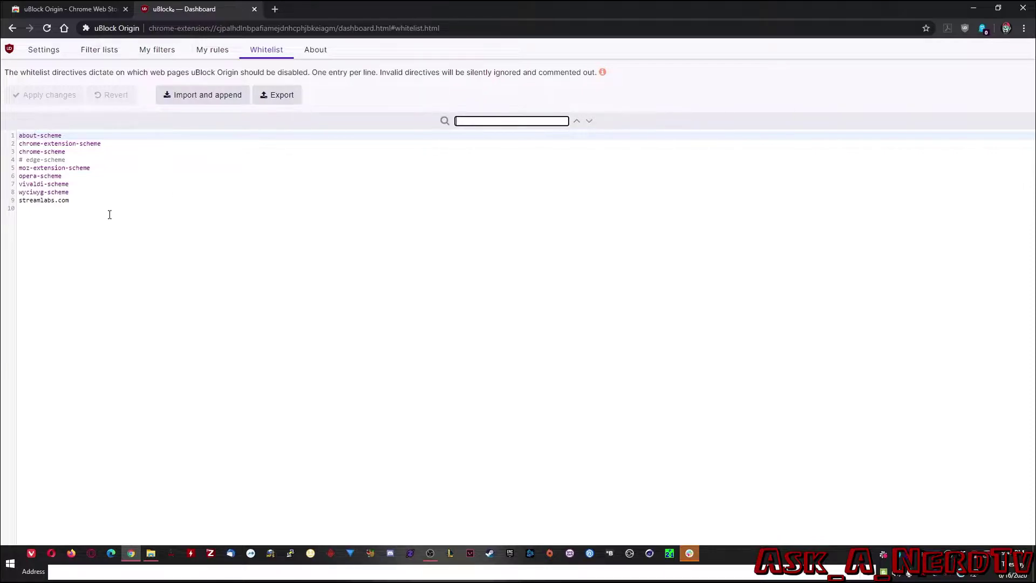
click(75, 209)
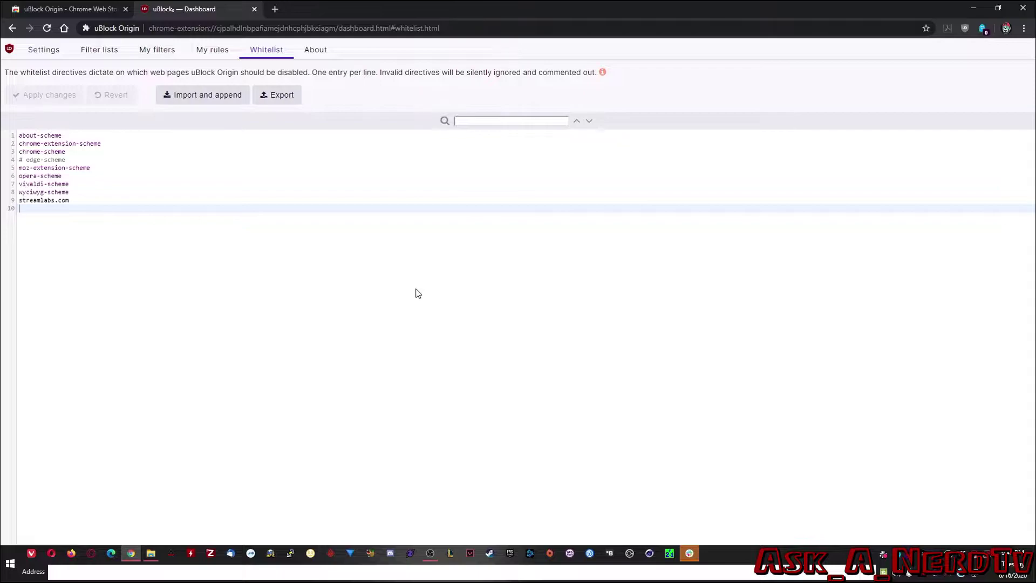
text(google.com)
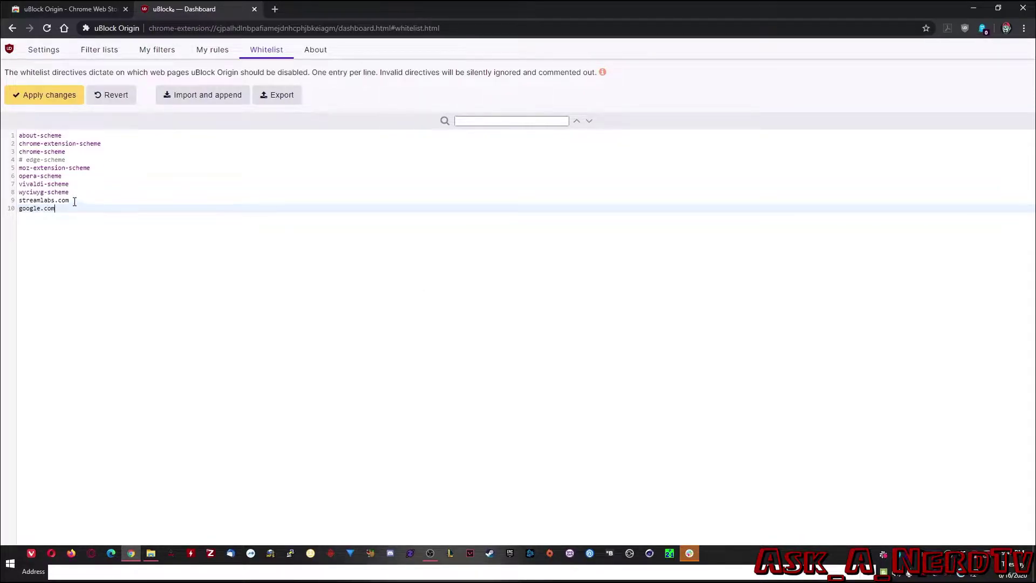
drag(72, 201, 18, 202)
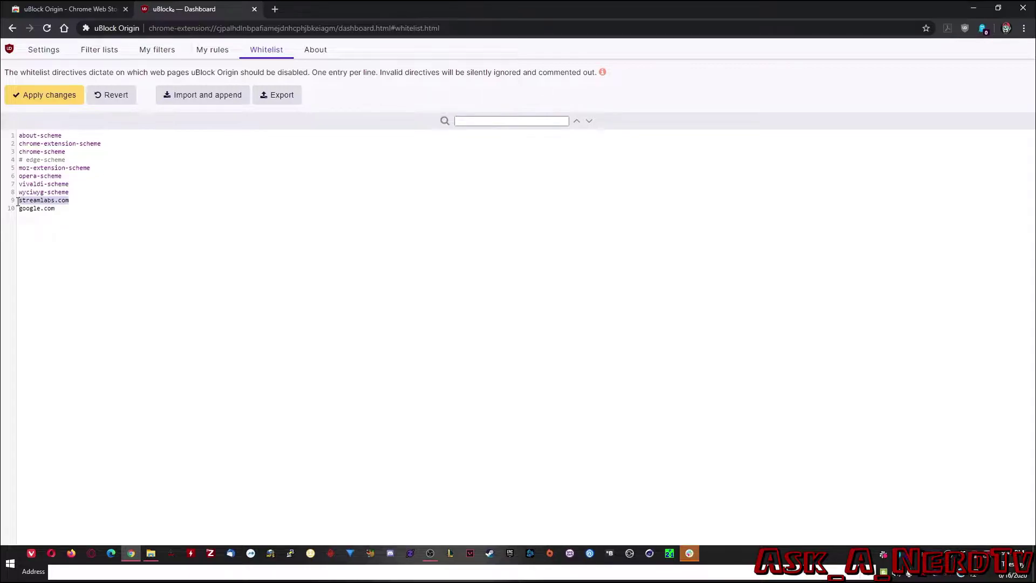
click(47, 98)
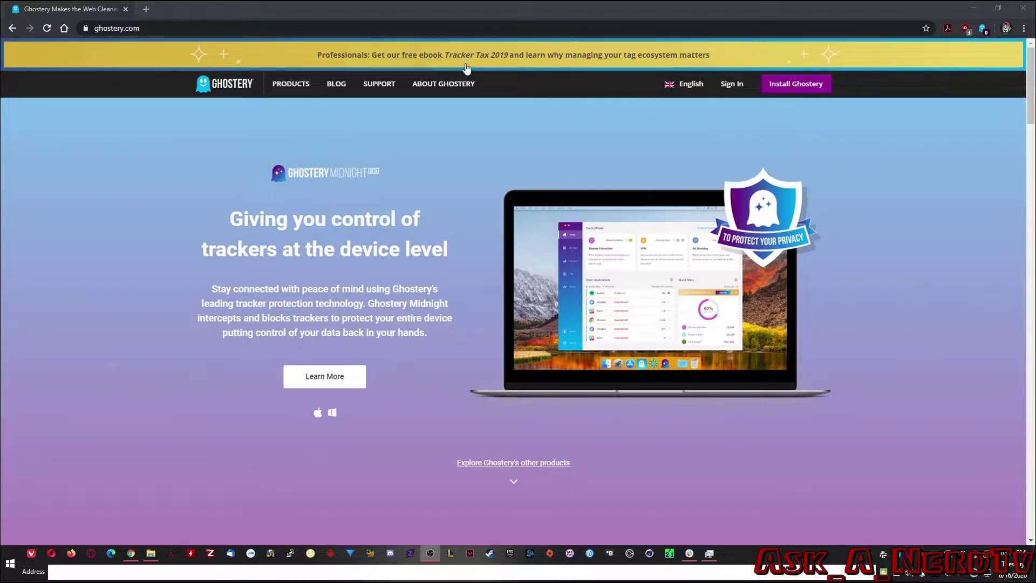
- Go from ghostery.com to the Ghostery Chrome Web Store listing, already installed
click(116, 28)
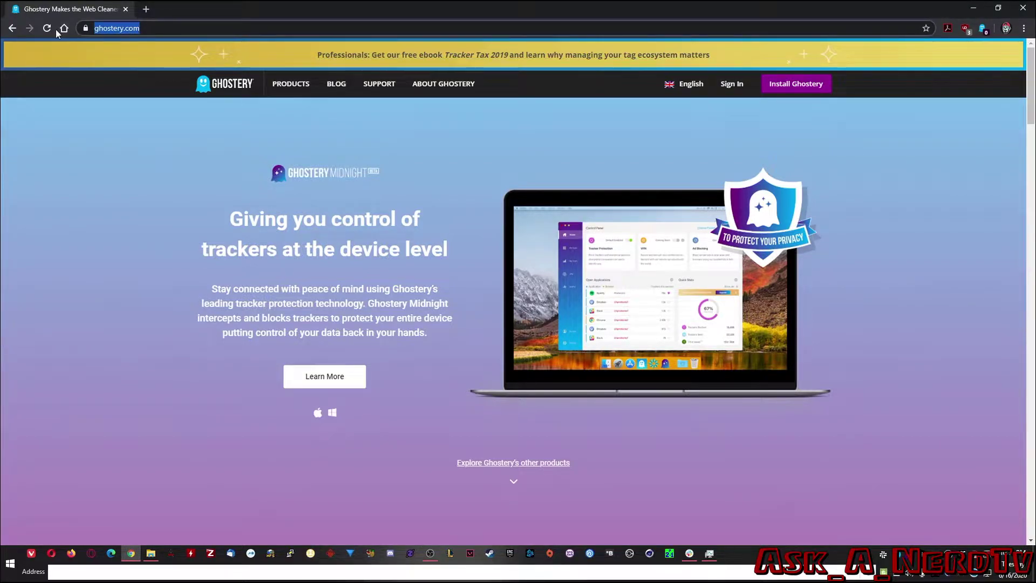
click(813, 88)
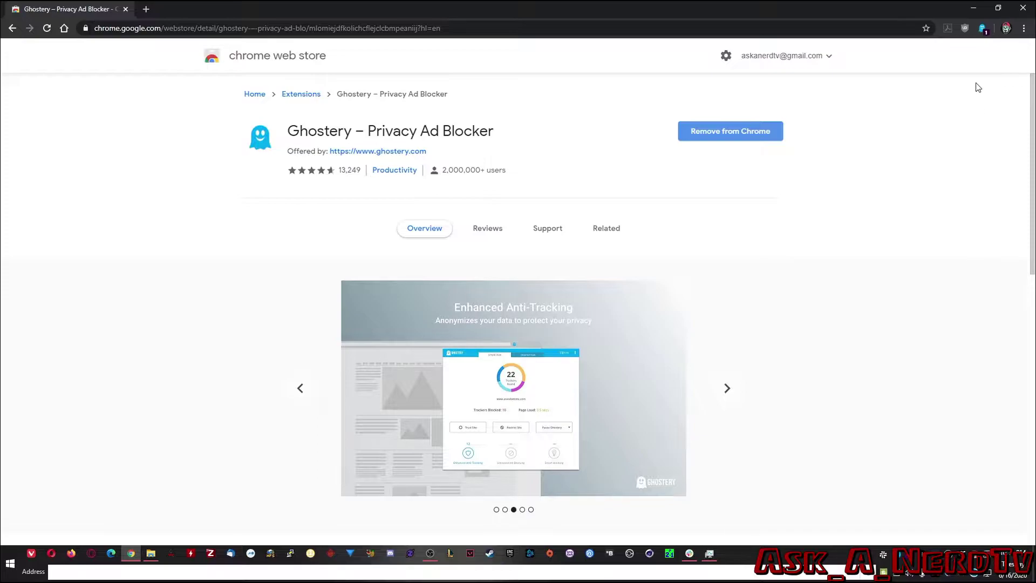
- Open Ghostery's settings via its toolbar panel's options menu, landing on Global Blocking
click(983, 29)
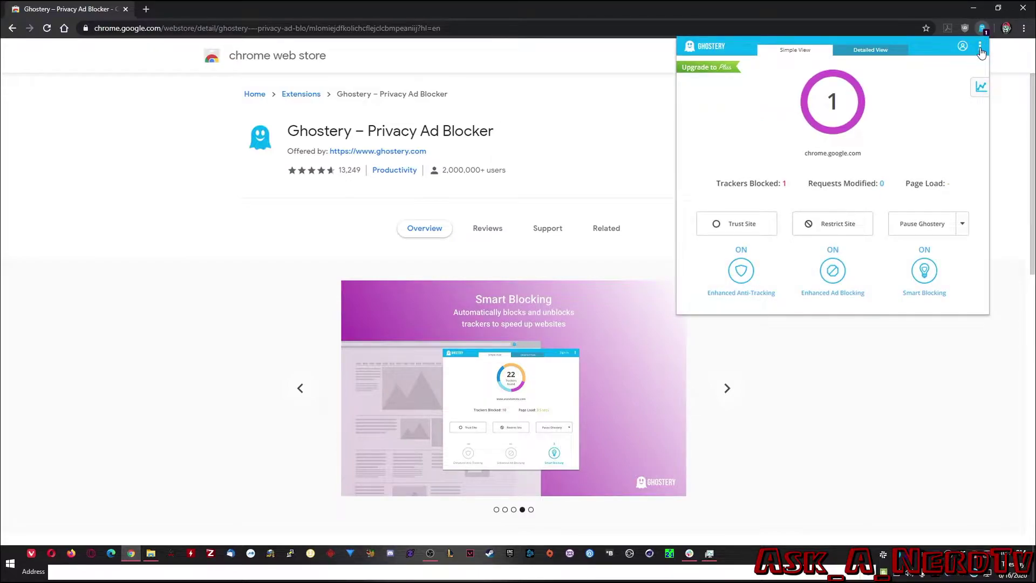
click(981, 48)
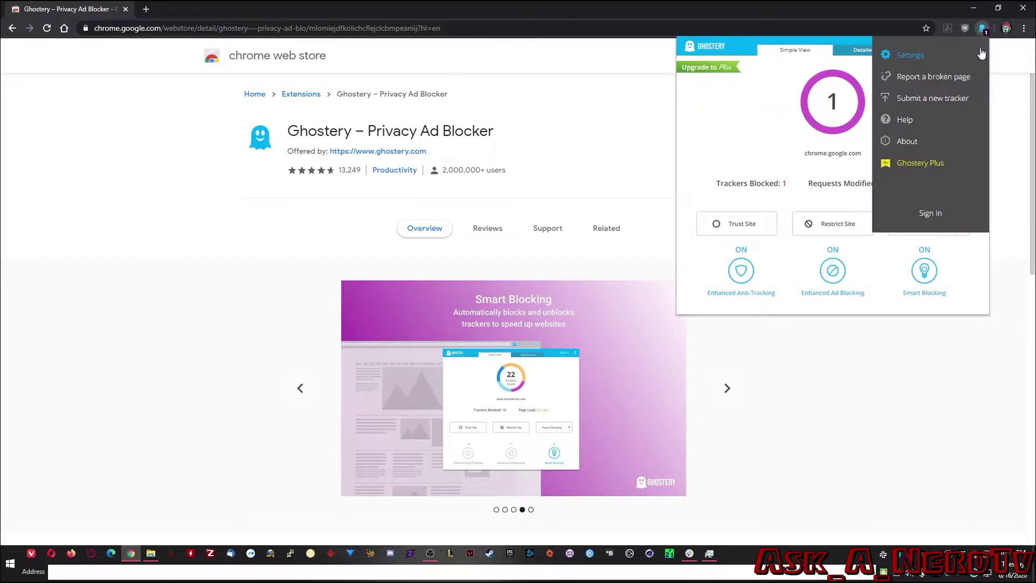
click(899, 56)
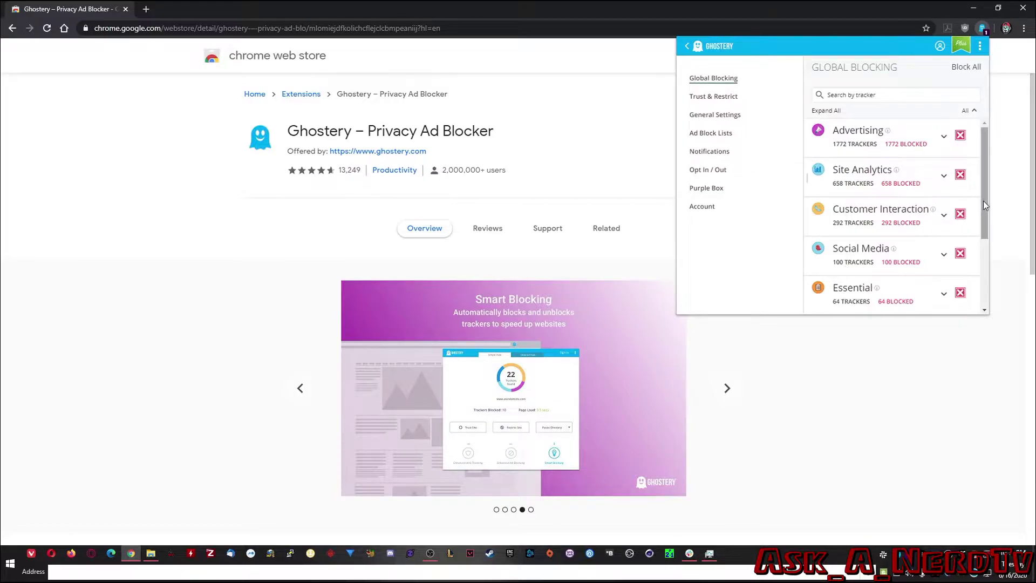
mouse_move(984, 201)
mouse_down()
mouse_move(985, 283)
mouse_move(986, 190)
mouse_up()
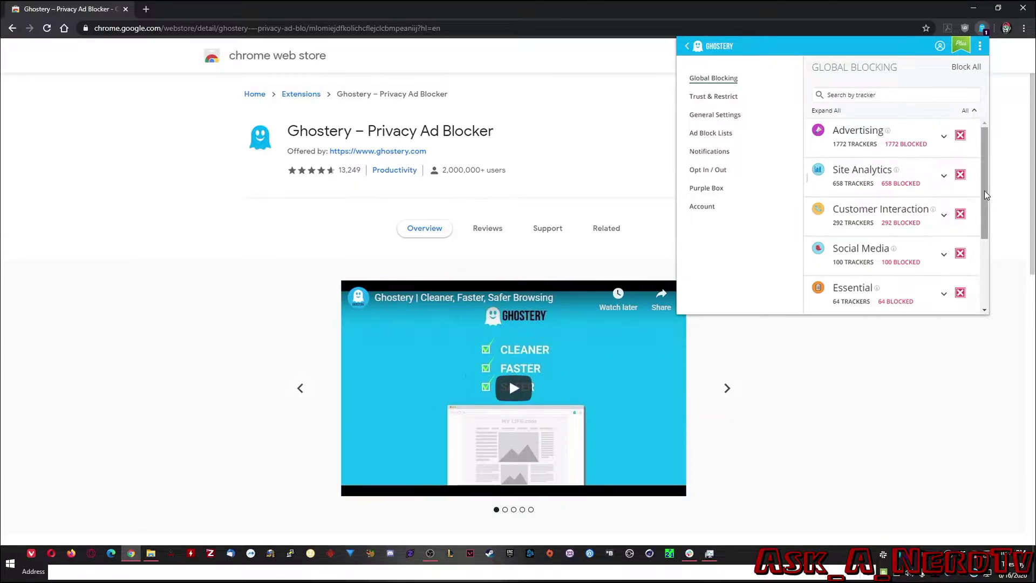
- Check Ghostery's Trusted Sites and Restricted Sites entry fields, then show Ad Block Lists
click(718, 99)
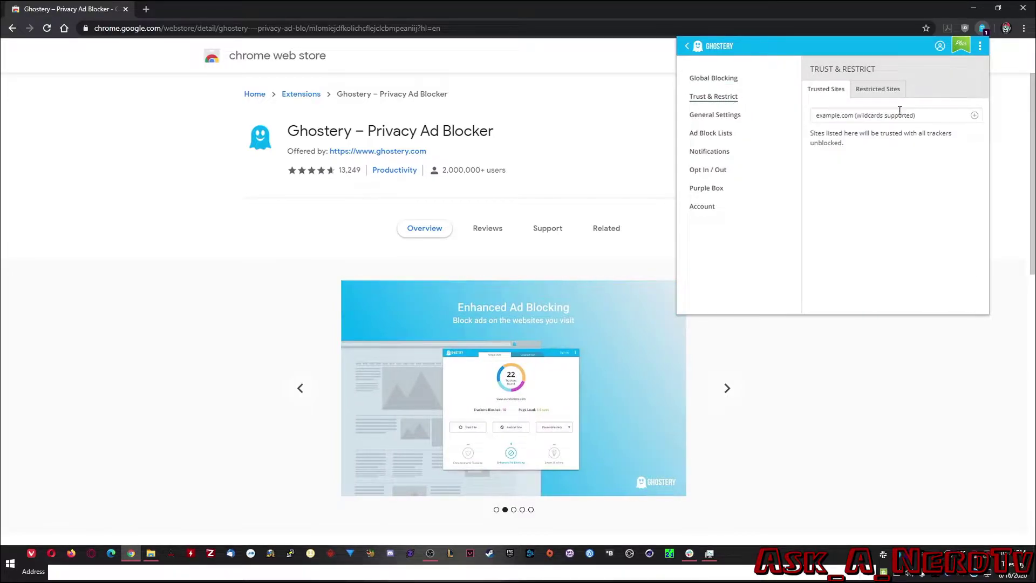
click(923, 114)
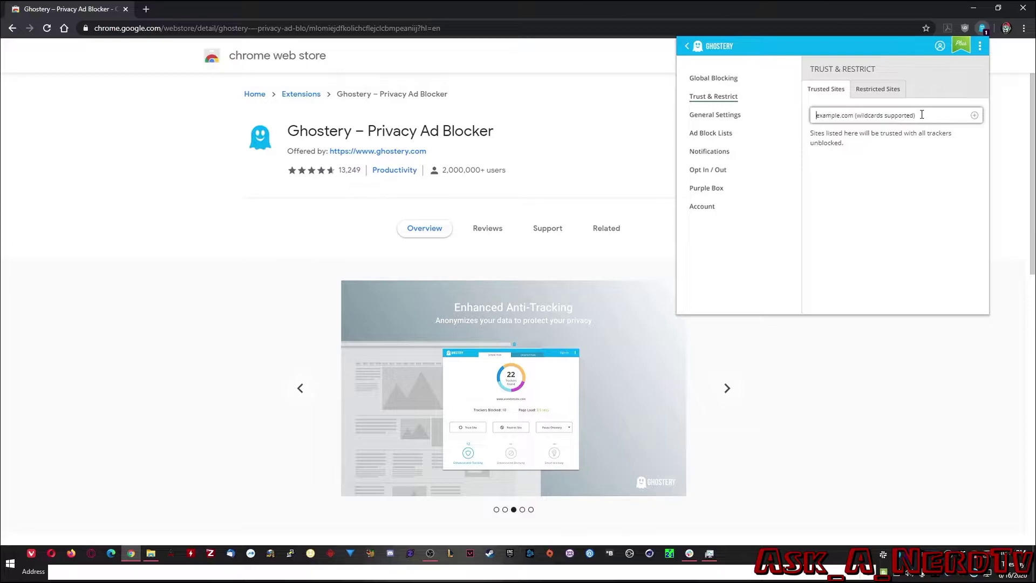
click(869, 91)
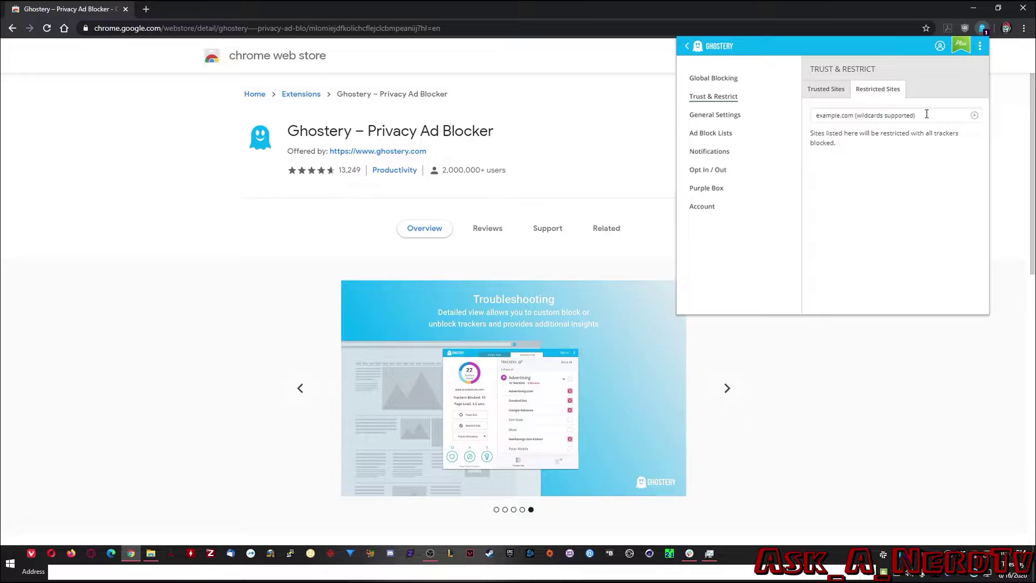
click(927, 114)
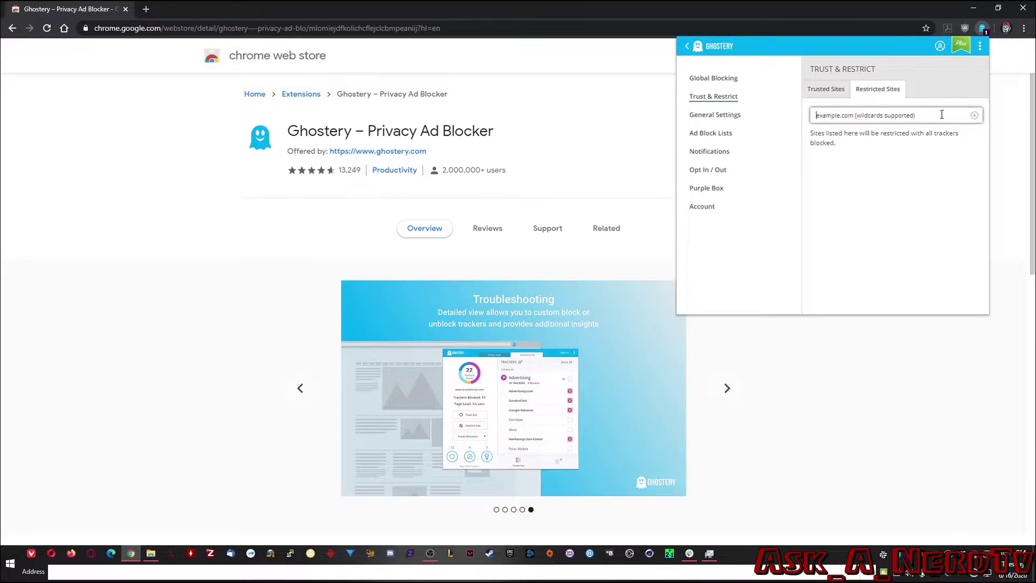
click(723, 135)
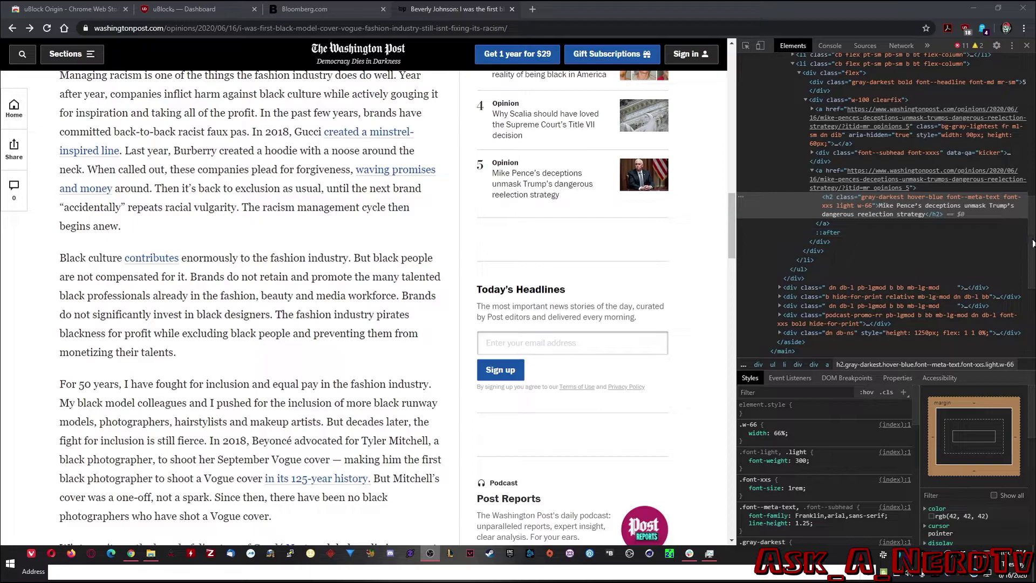
- Scroll the Elements panel up through main/aside markup, then down to the closing body and html tags
drag(1034, 244, 1031, 132)
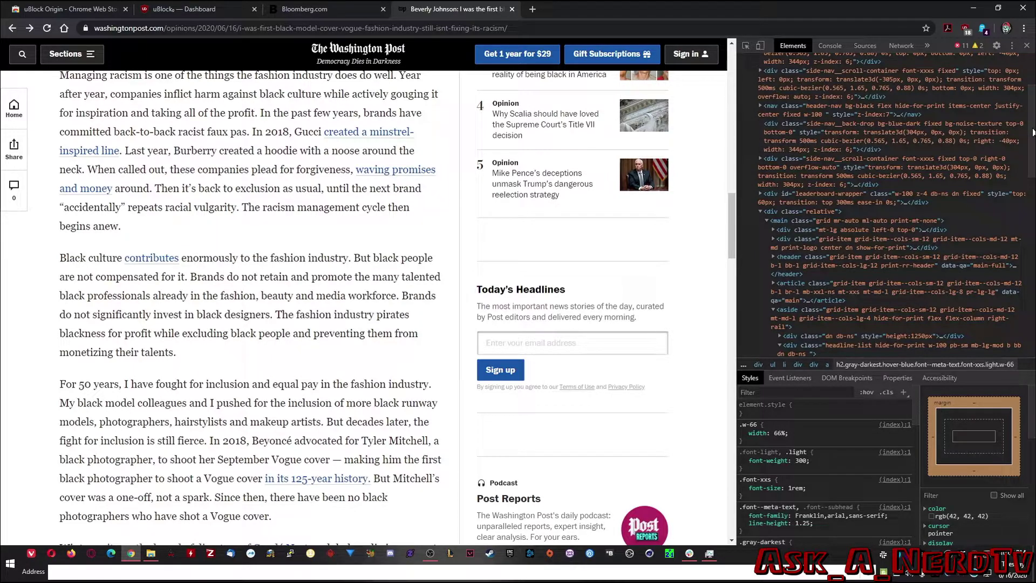
drag(1033, 133, 1033, 131)
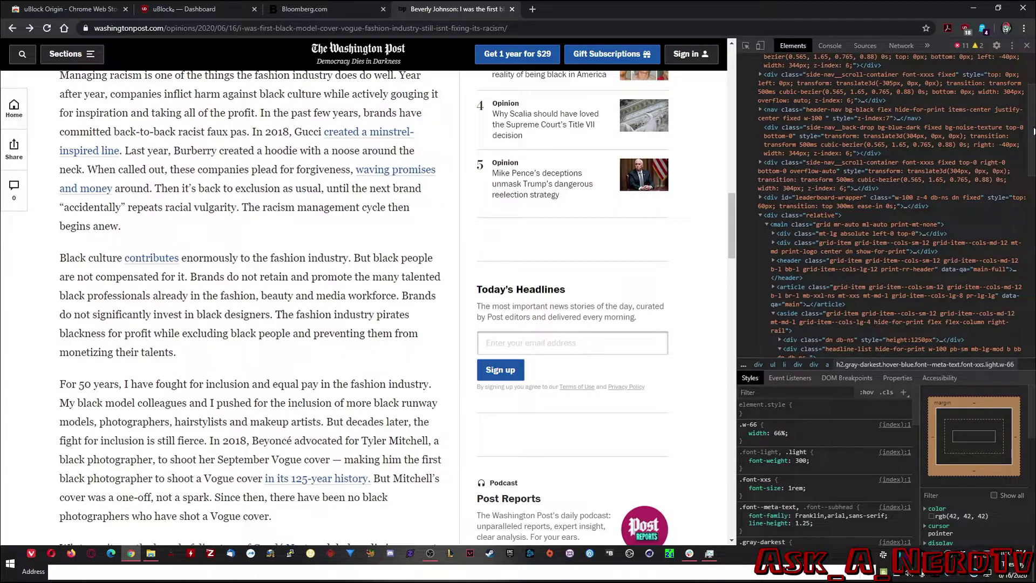
scroll(1034, 131, down, 1)
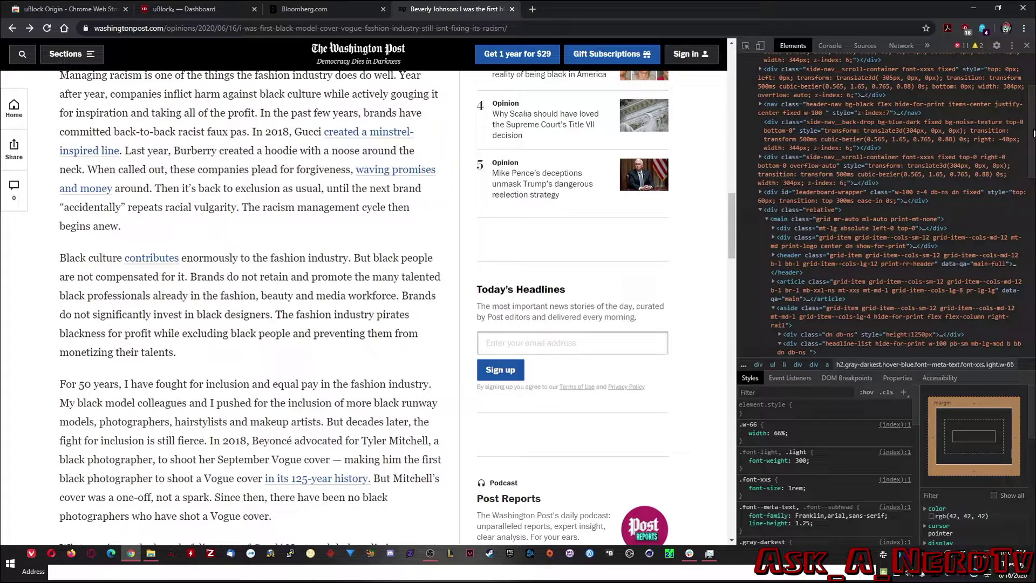
drag(1033, 132, 1034, 318)
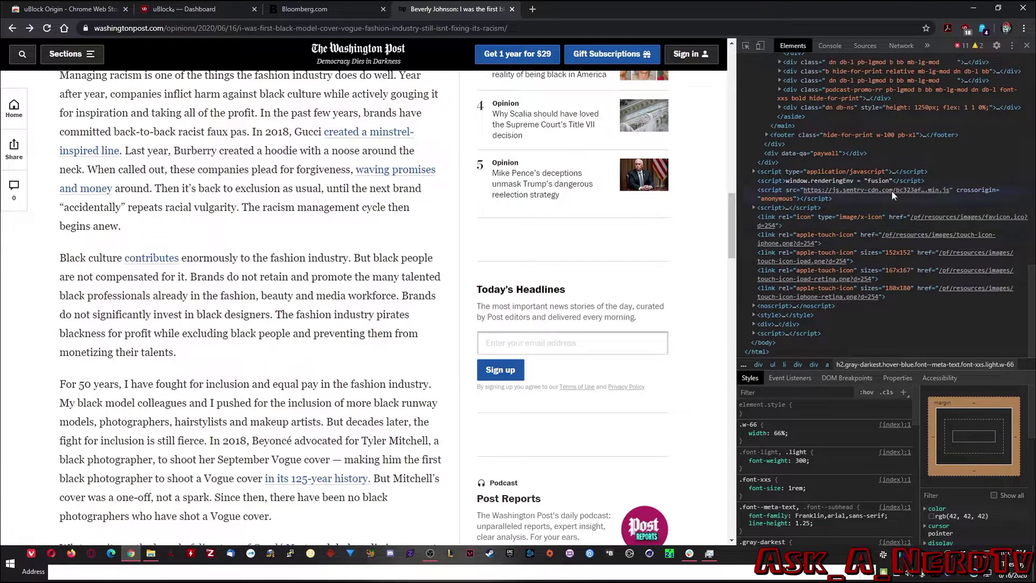
- Select the sentry-cdn script node in the Elements panel and scroll the page around it
click(770, 190)
scroll(630, 248, down, 14)
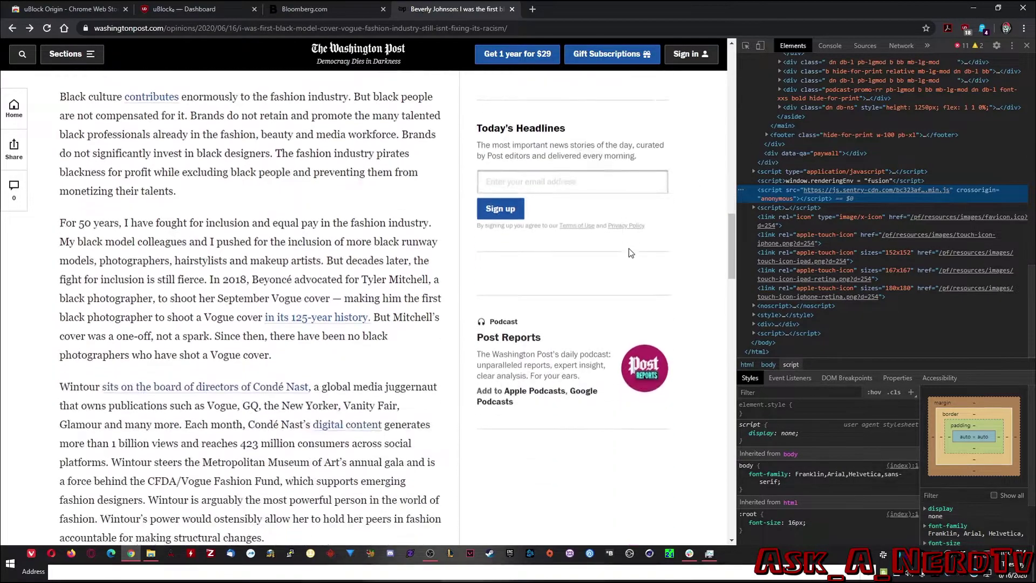
scroll(629, 248, up, 15)
scroll(629, 248, up, 10)
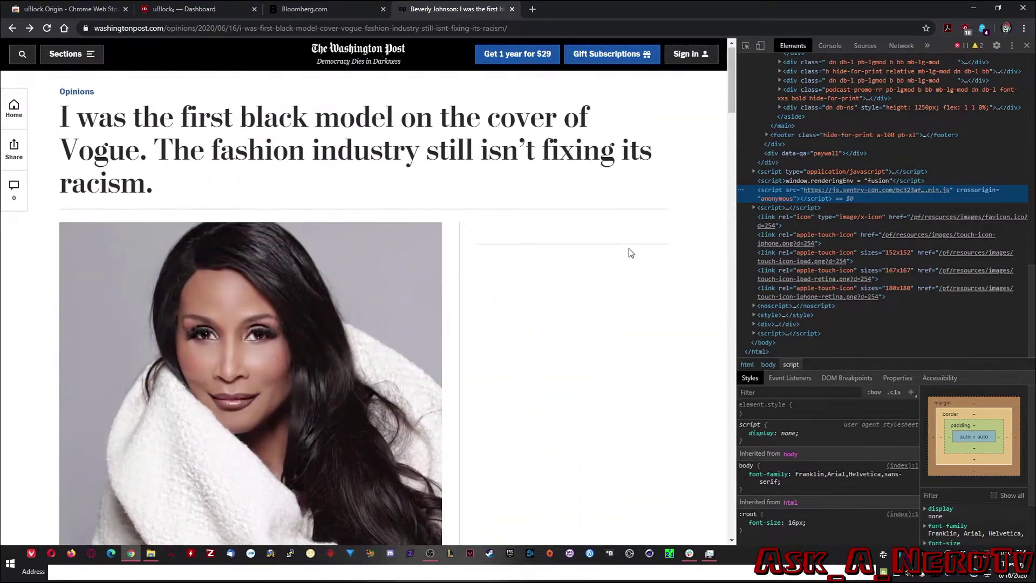
scroll(629, 249, down, 5)
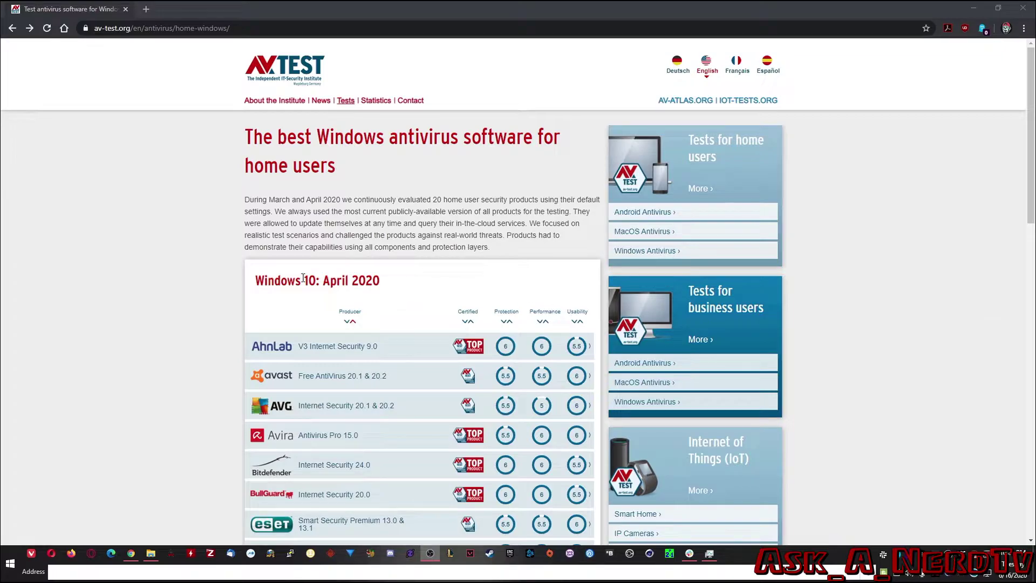
- Highlight the Windows 10: April 2020 heading on av-test.org and scroll down into its table
drag(255, 281, 386, 282)
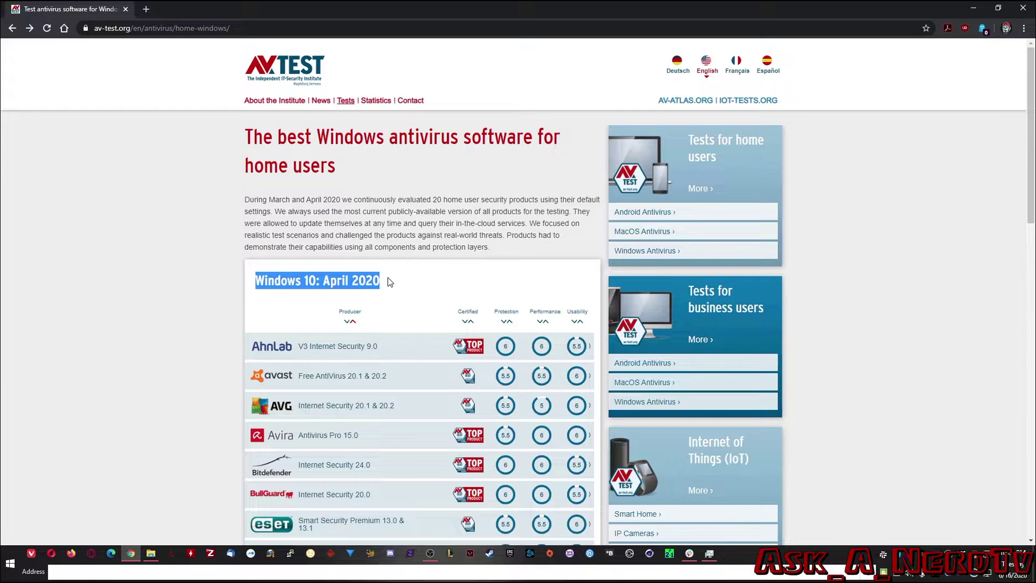
scroll(390, 281, down, 3)
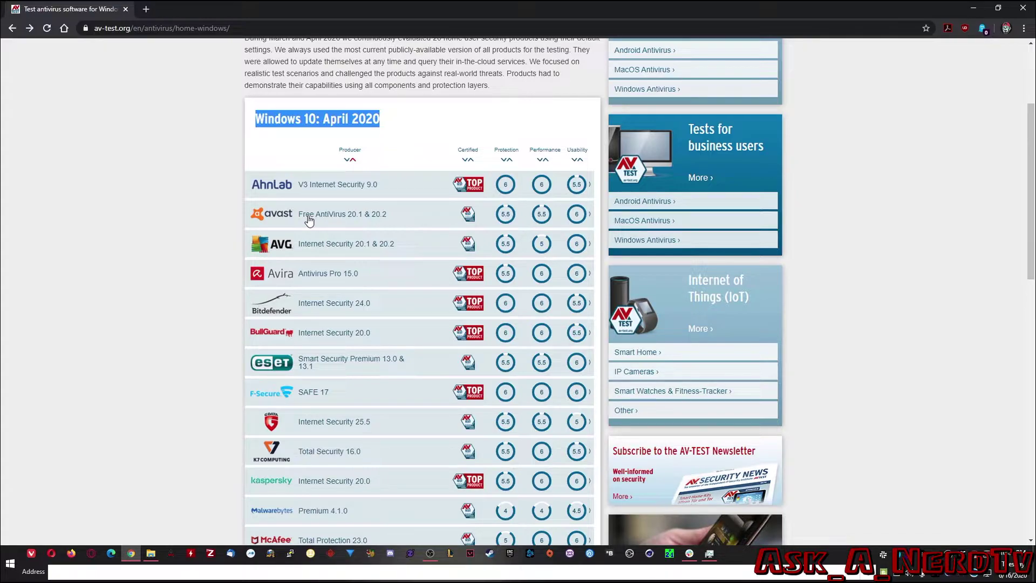
- Open the Avast Free AntiVirus report and highlight the 304 samples in its Protection results
click(307, 216)
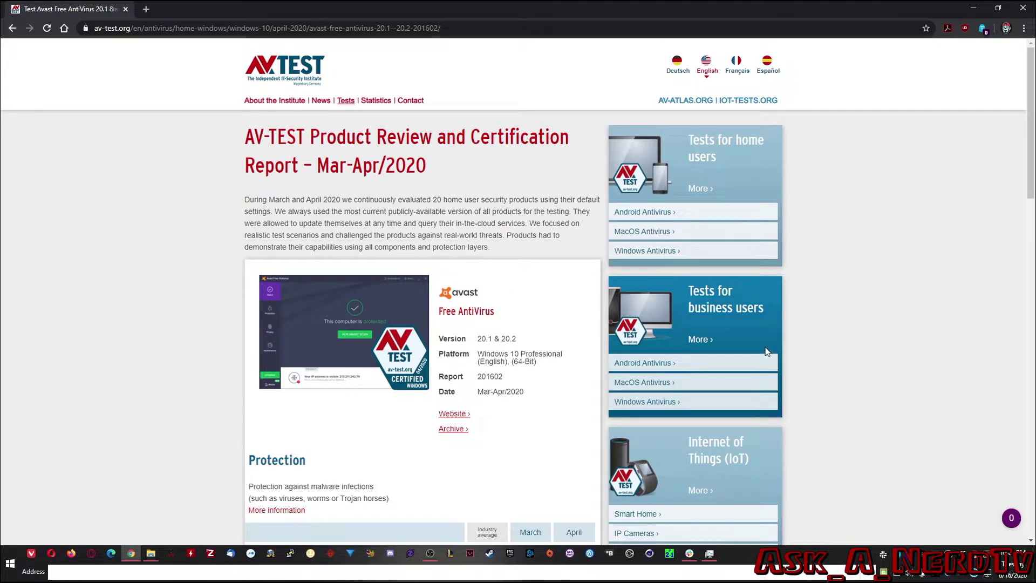
scroll(765, 351, down, 6)
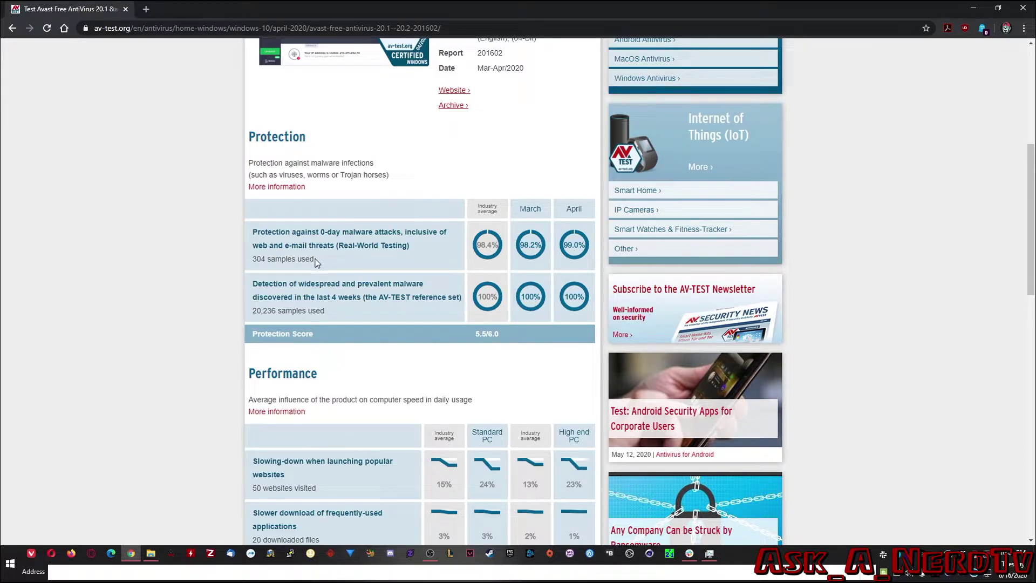
drag(314, 260, 252, 261)
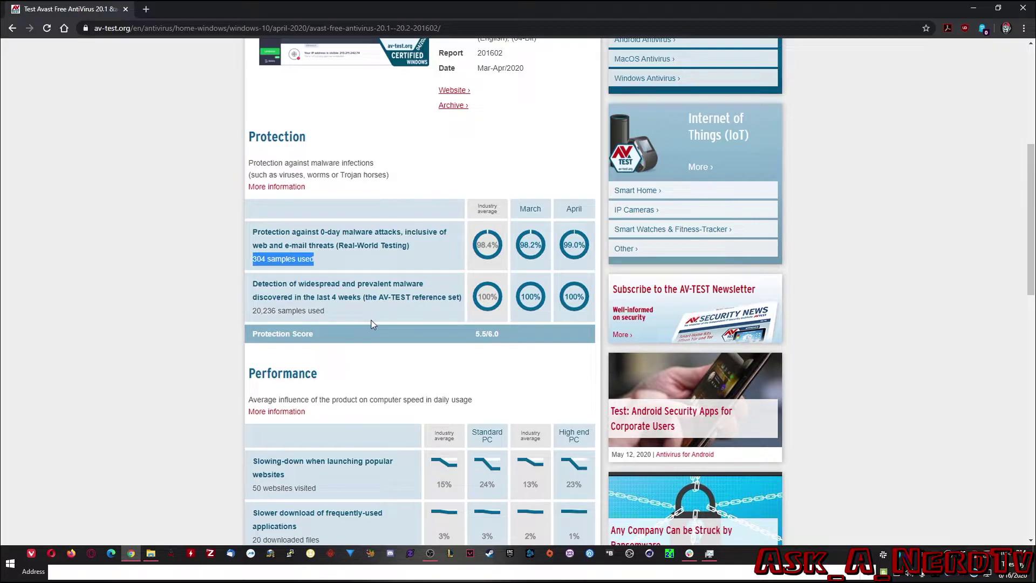
- Scroll down the Avast report to the Performance table with its 5.5/6.0 score
scroll(372, 324, down, 3)
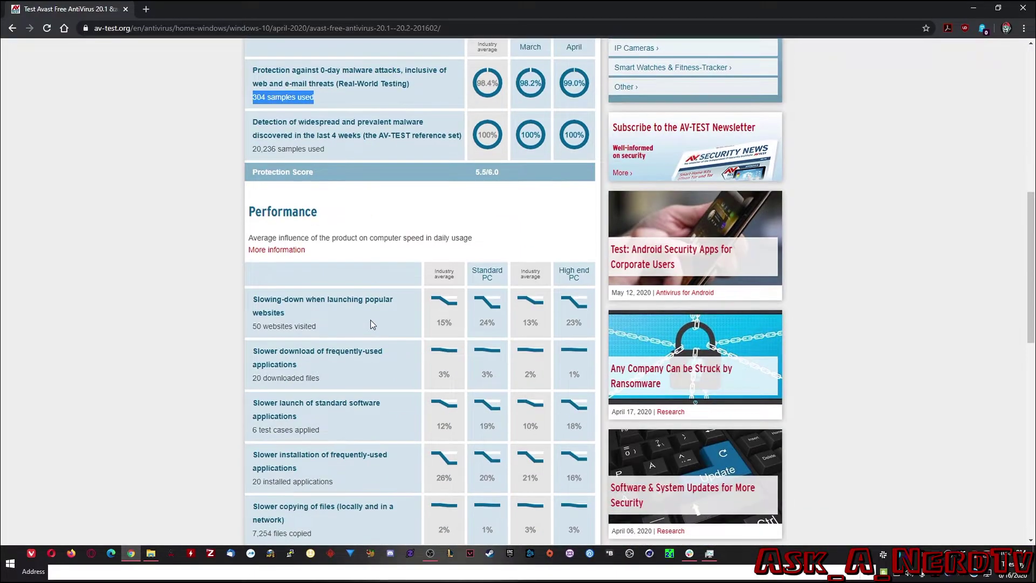
scroll(373, 324, down, 3)
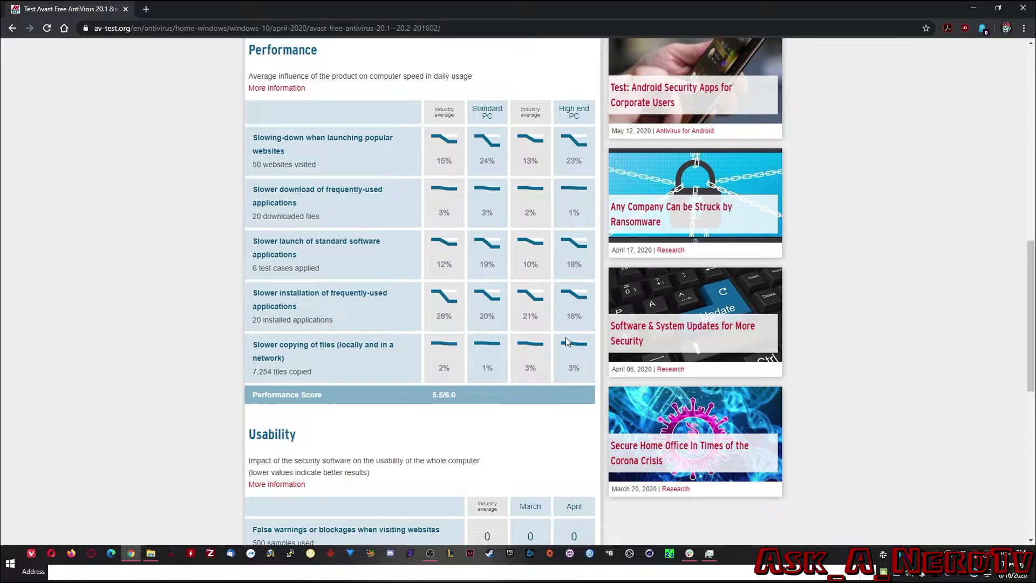
- Highlight the system-scan false detections row, its 1,018,634 samples and industry average of 4
scroll(568, 341, down, 6)
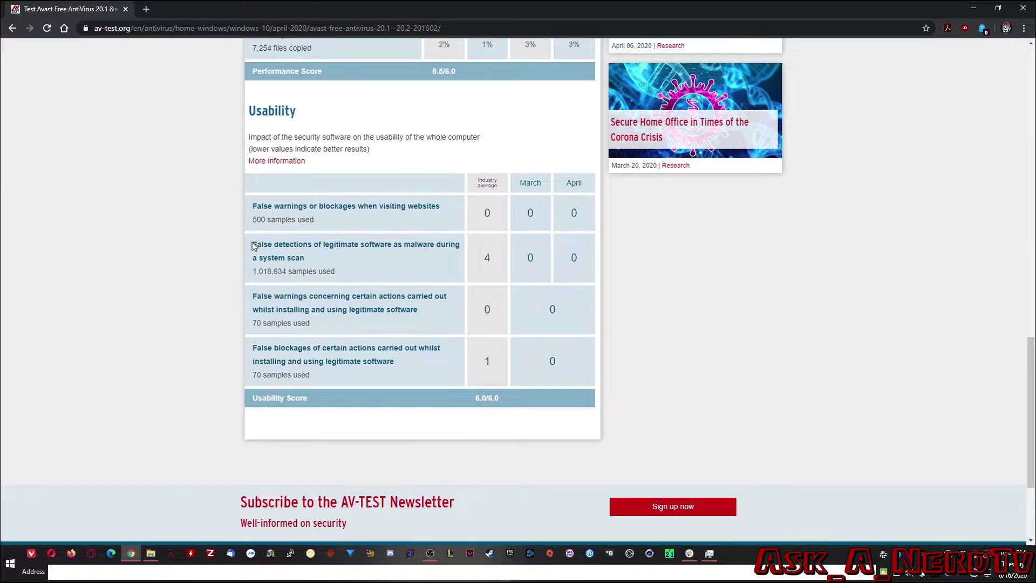
drag(253, 246, 462, 245)
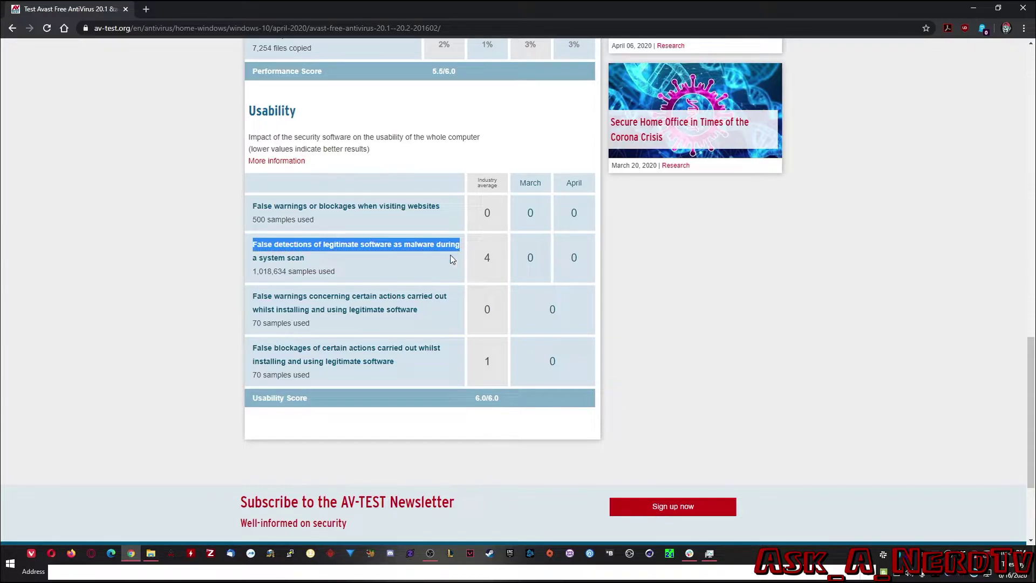
drag(253, 271, 350, 273)
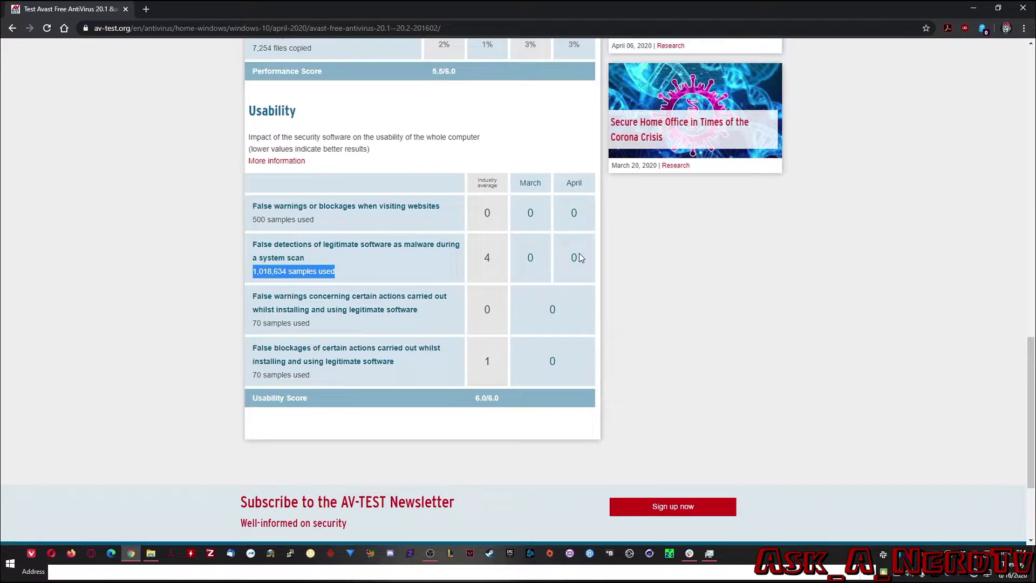
drag(493, 261, 480, 264)
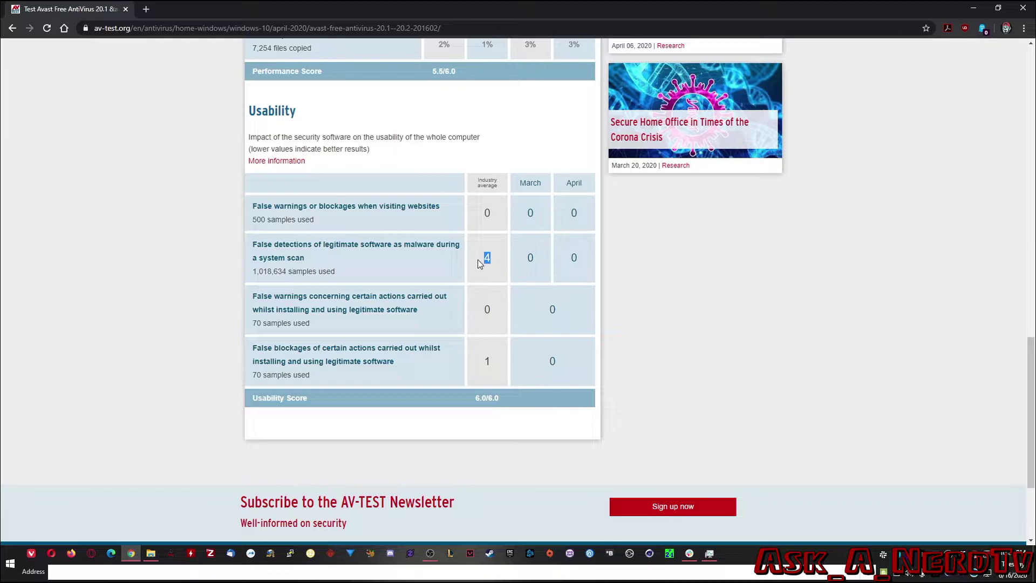
- Highlight the false website warnings, false blockages and false action warnings rows, then return upward
drag(294, 205, 596, 213)
drag(257, 347, 440, 342)
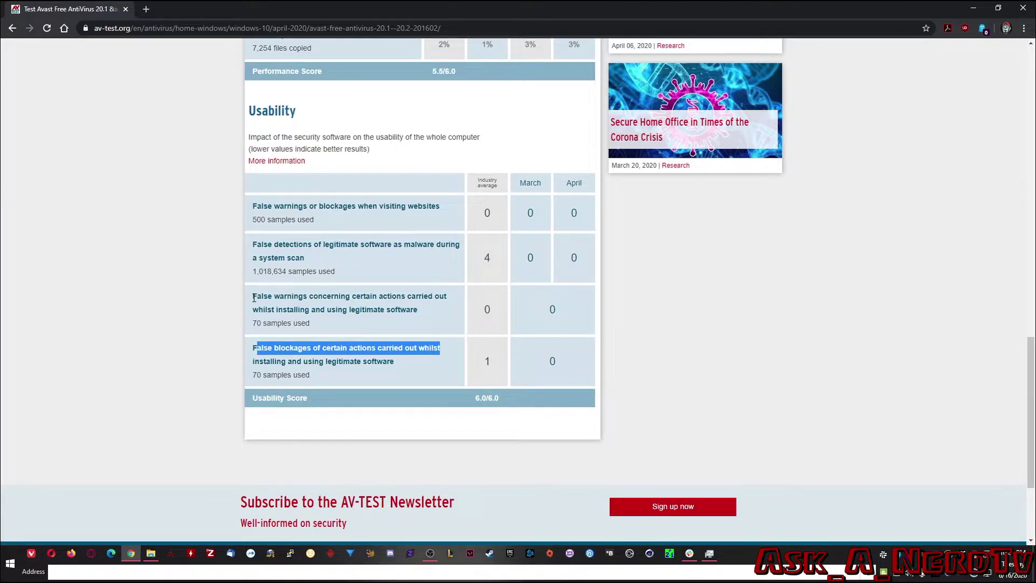
drag(257, 296, 452, 302)
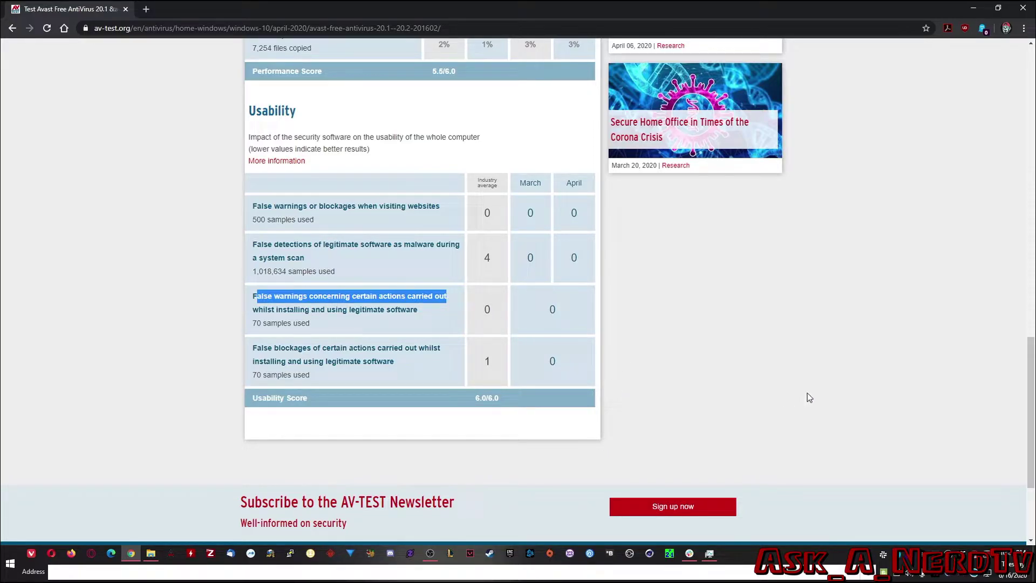
scroll(823, 391, up, 20)
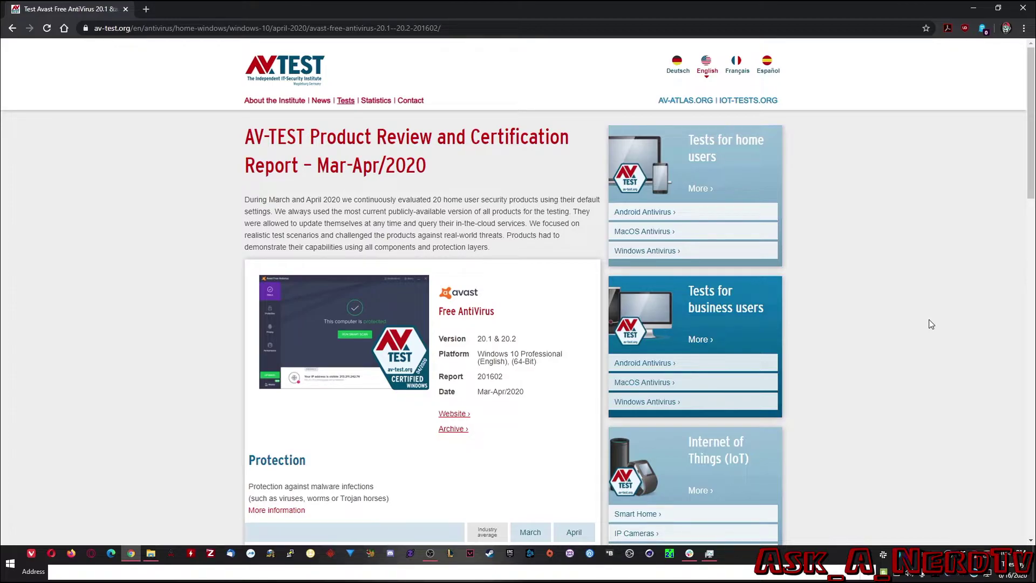
- Go back to the Windows antivirus rankings and browse the February 2020 test results
key(alt+Left)
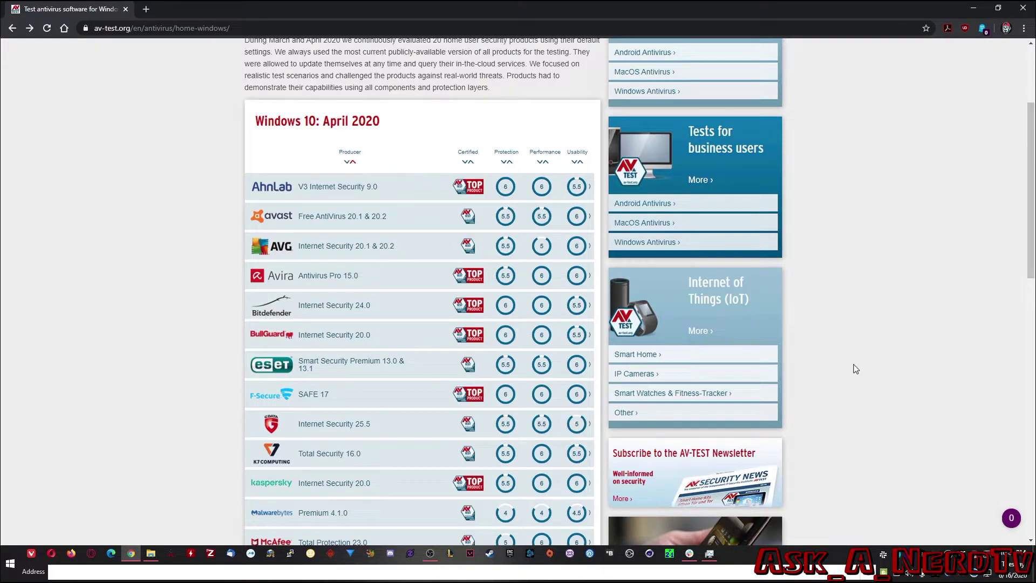
scroll(855, 369, down, 10)
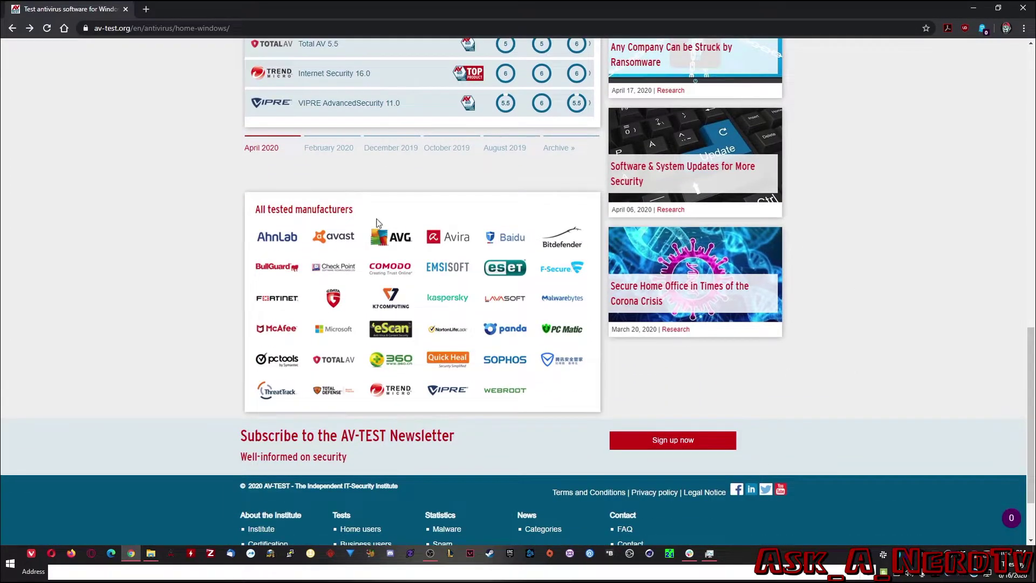
click(331, 148)
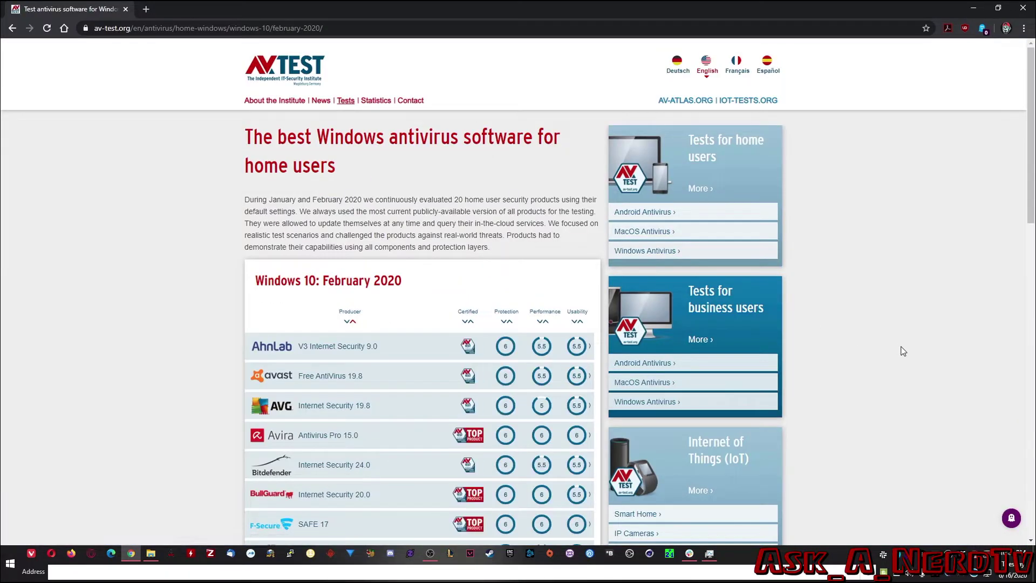
scroll(903, 352, down, 3)
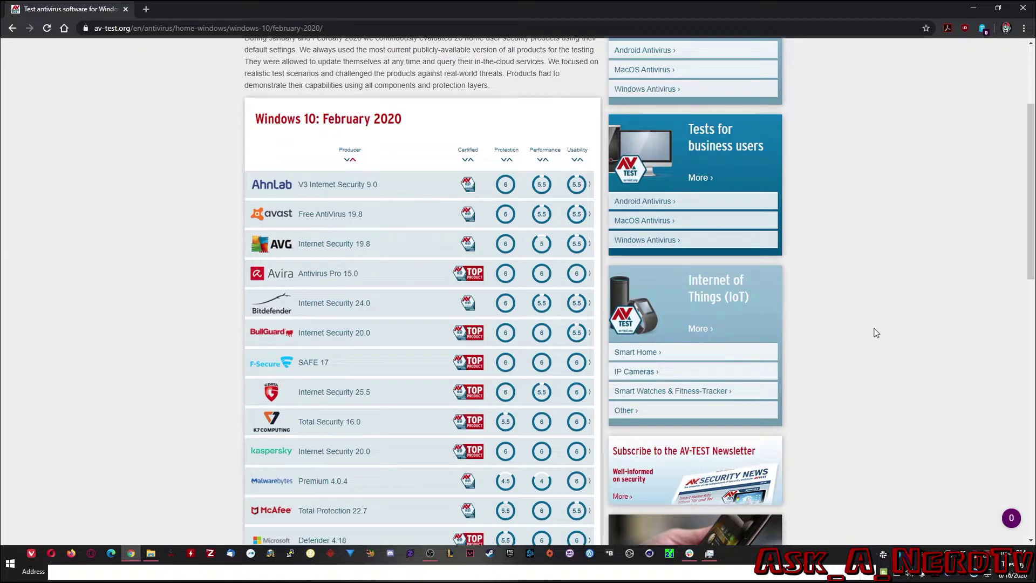
scroll(854, 320, down, 3)
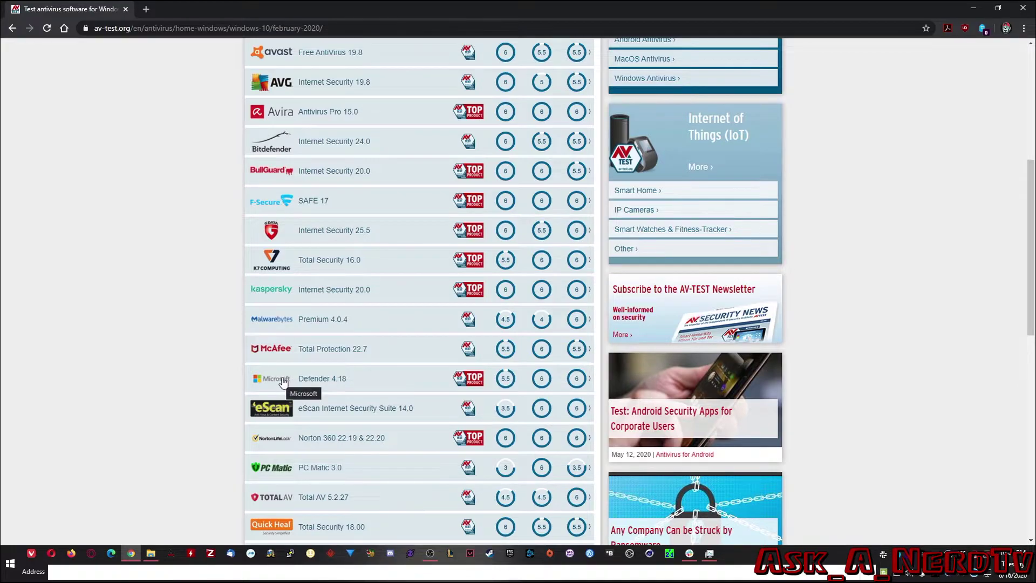
scroll(284, 382, up, 3)
scroll(284, 382, down, 3)
scroll(285, 382, down, 3)
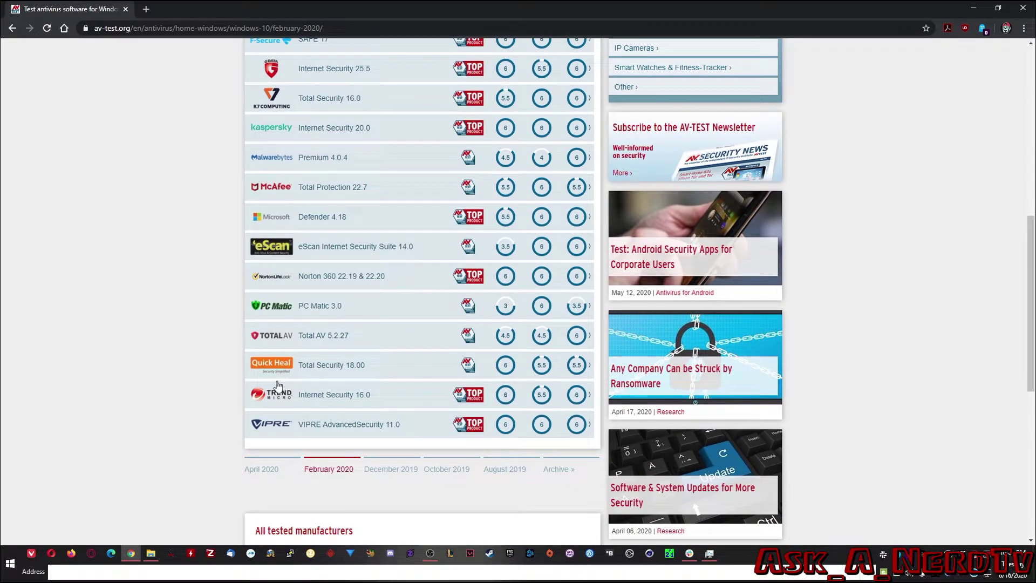
- Open the December 2019 Windows 10 results and scroll through every product's ratings
click(391, 469)
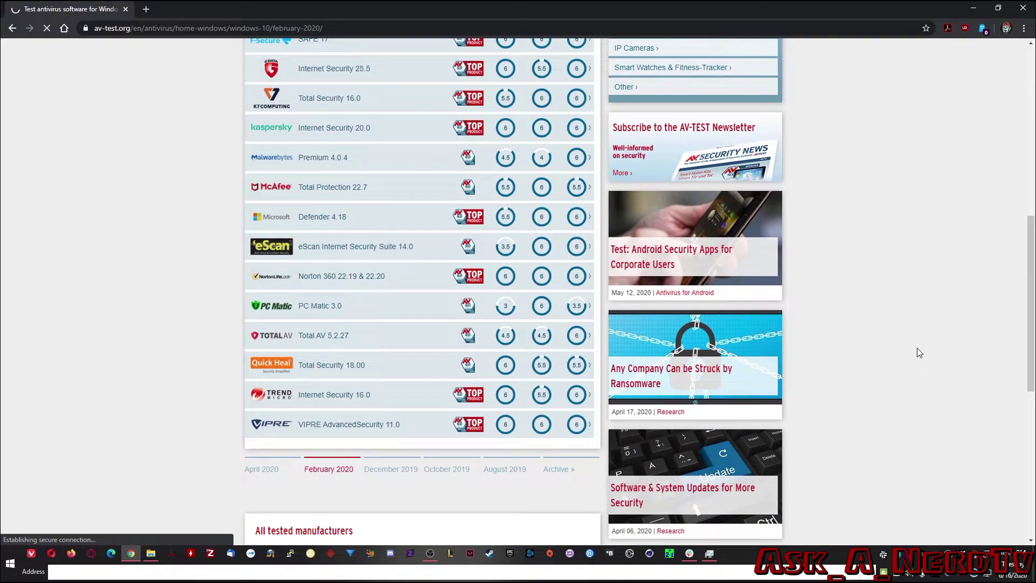
scroll(920, 353, down, 4)
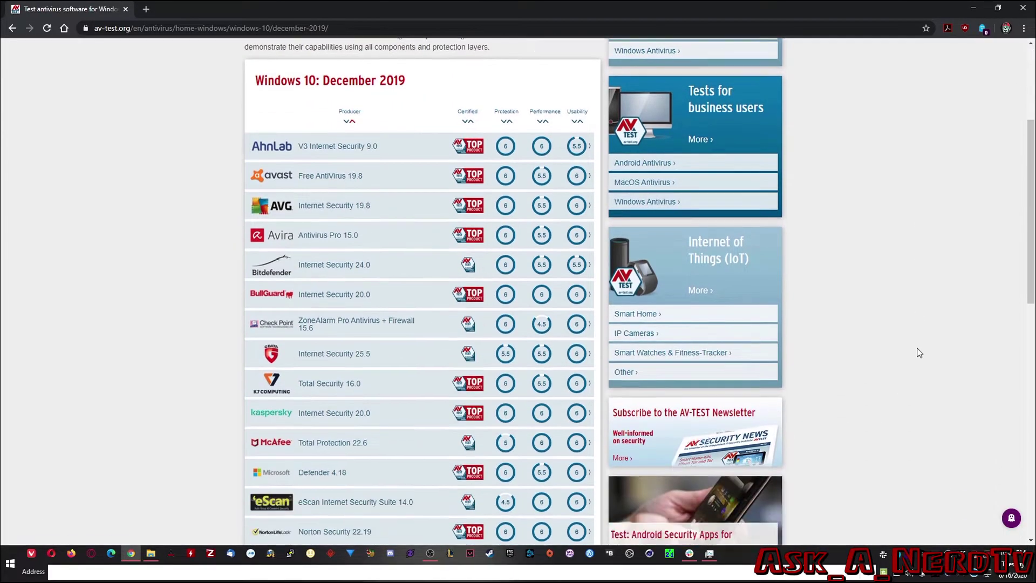
scroll(920, 353, down, 2)
scroll(919, 353, up, 3)
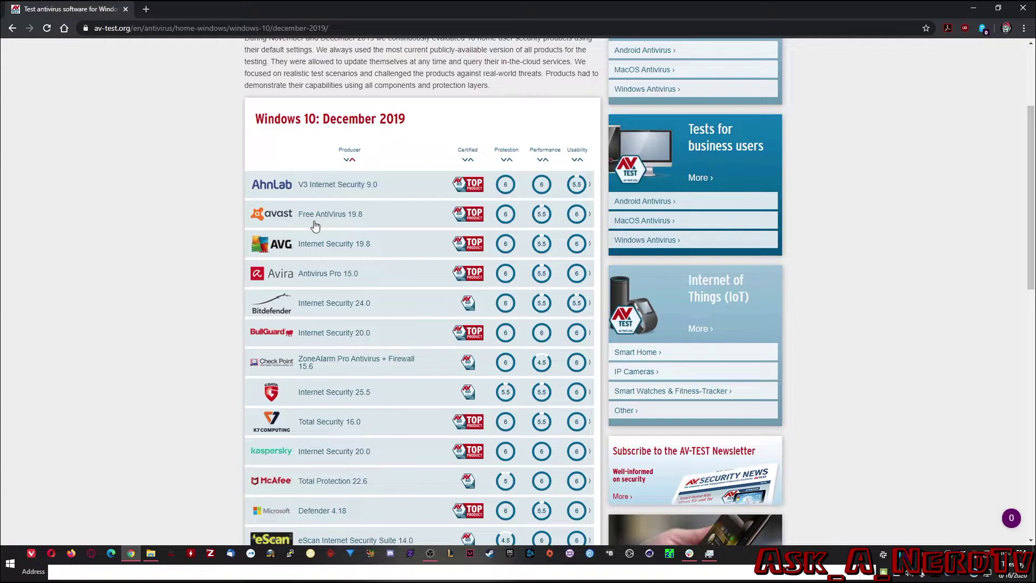
scroll(315, 226, down, 6)
scroll(316, 225, down, 6)
scroll(316, 226, up, 6)
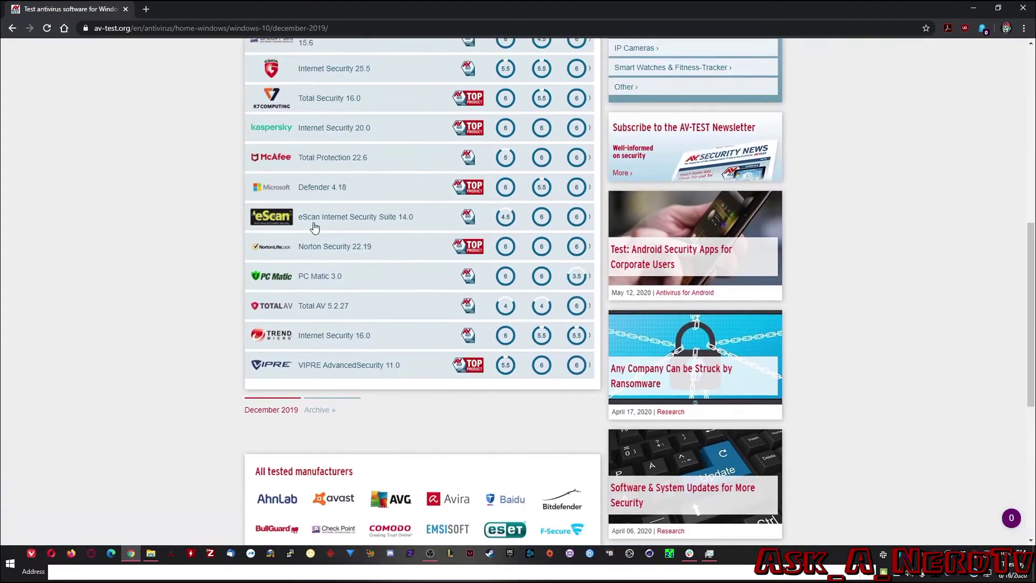
scroll(313, 230, up, 10)
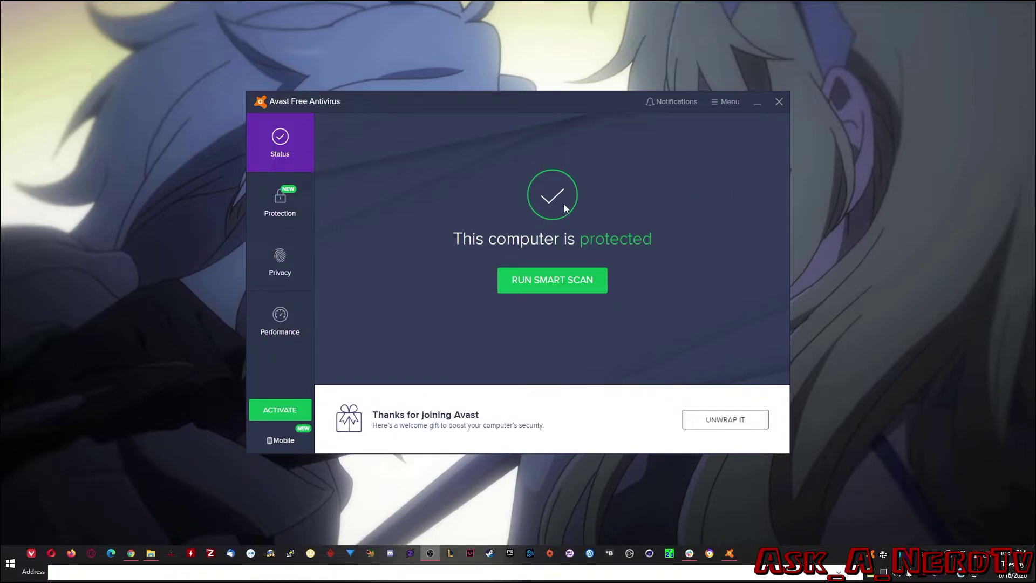
- Activate Avast with the Free Antivirus tier and decline the 60-day Premium Security trial
click(283, 410)
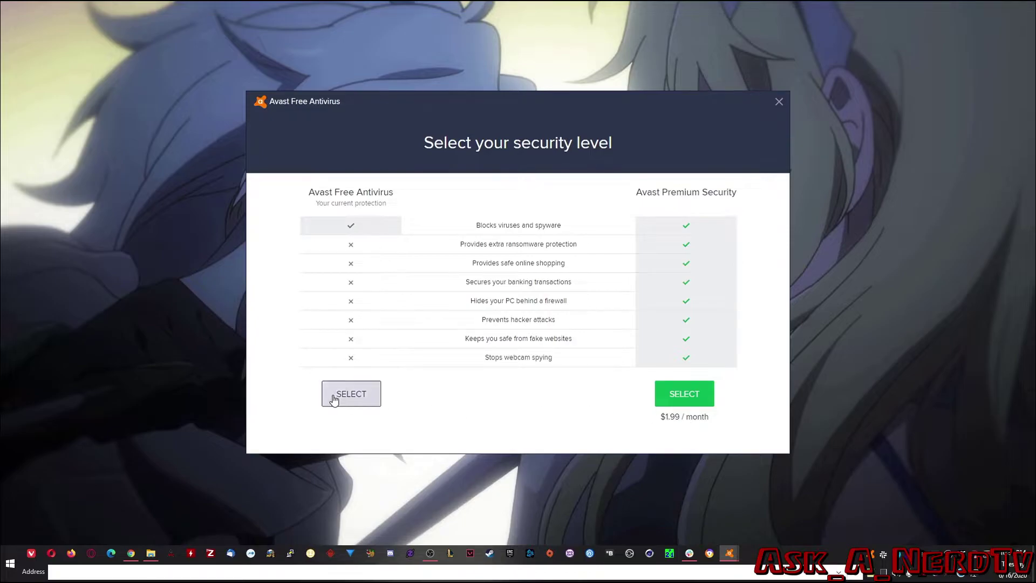
click(353, 399)
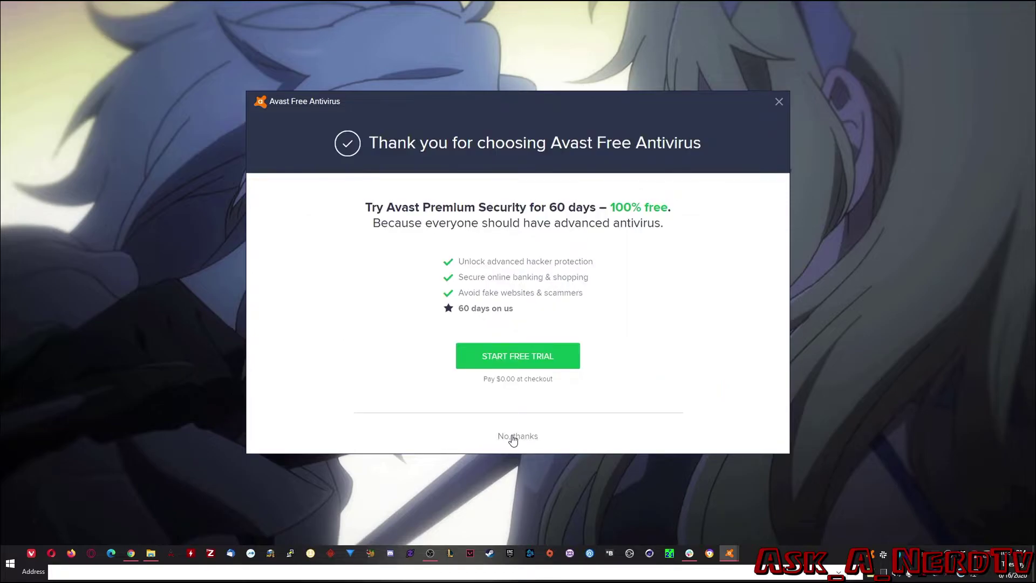
click(513, 437)
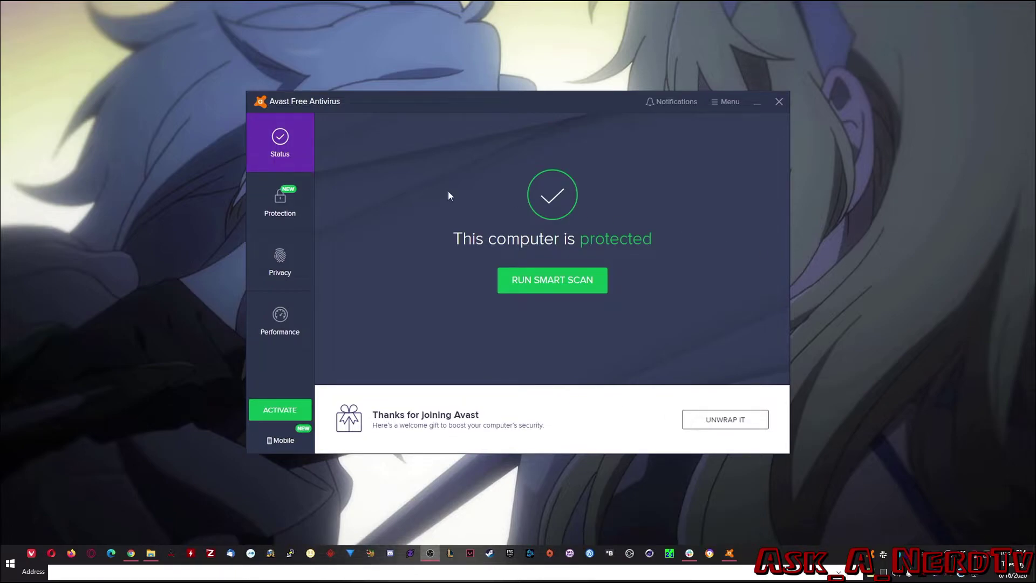
- Go to Protection › Virus Scans and open the Boot-Time Scan page
click(287, 212)
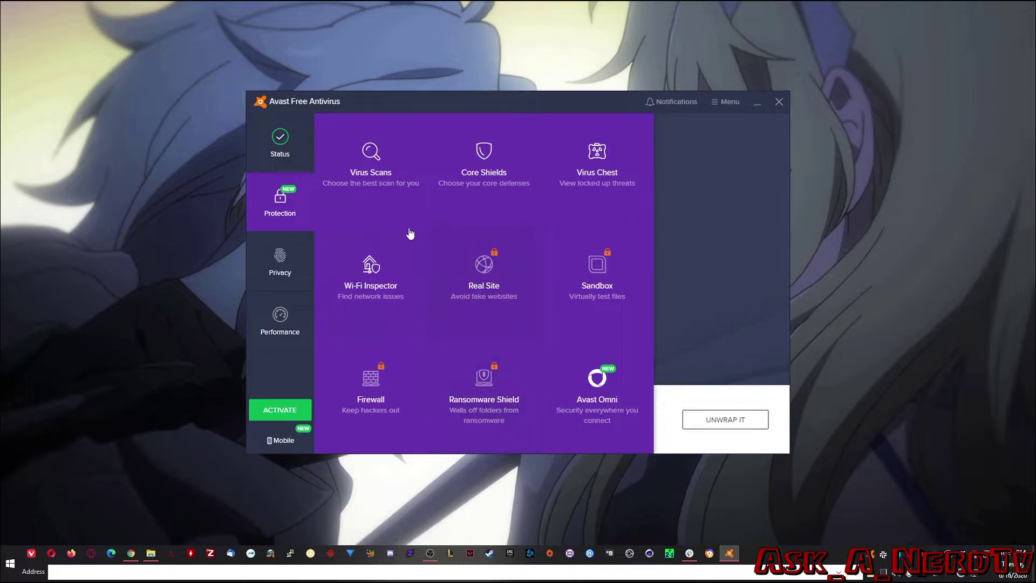
click(376, 168)
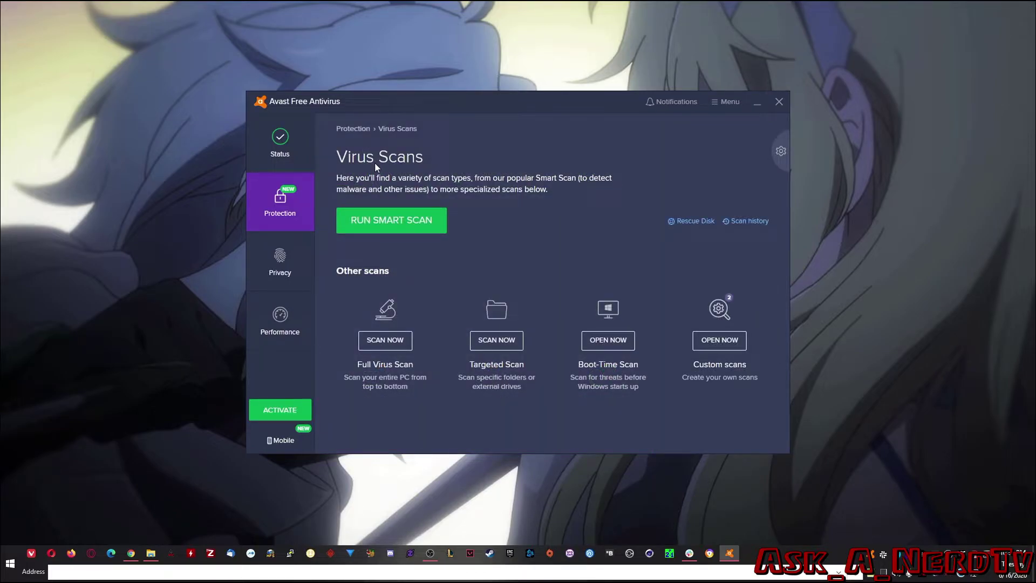
click(604, 345)
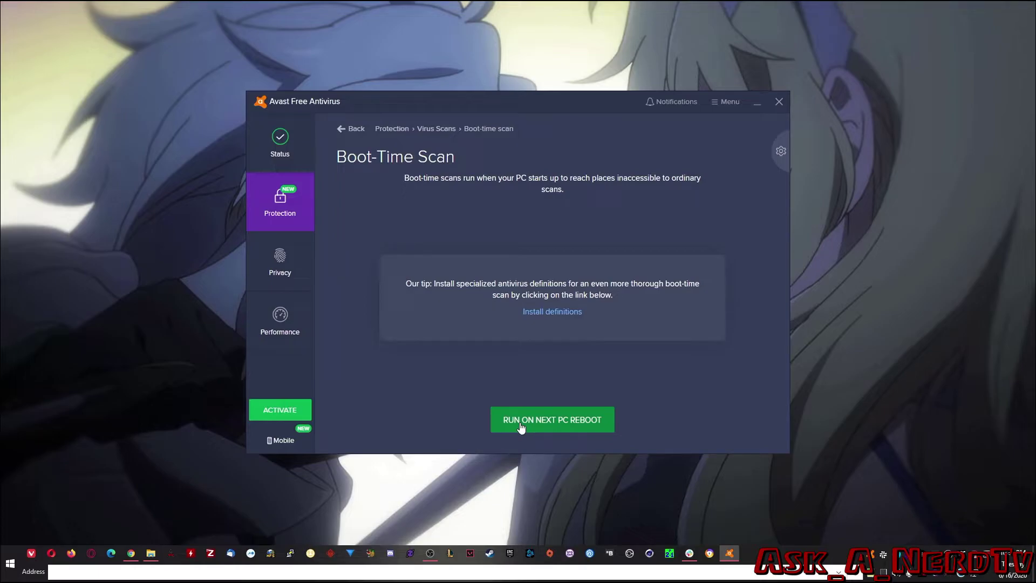
- Open Avast settings and view the Core Shields, Virus Chest and Wi-Fi Inspector protection pages
click(781, 151)
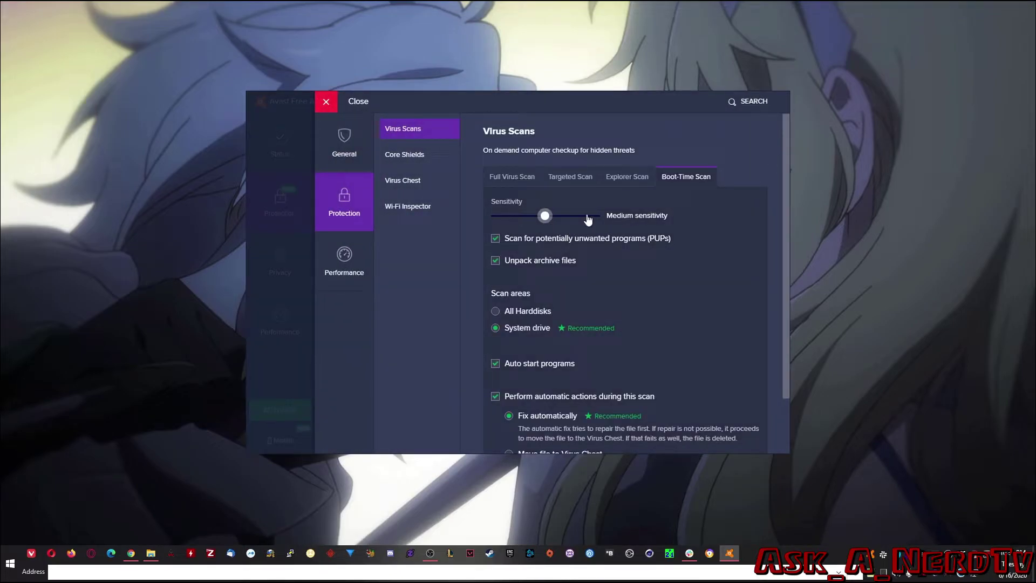
click(399, 160)
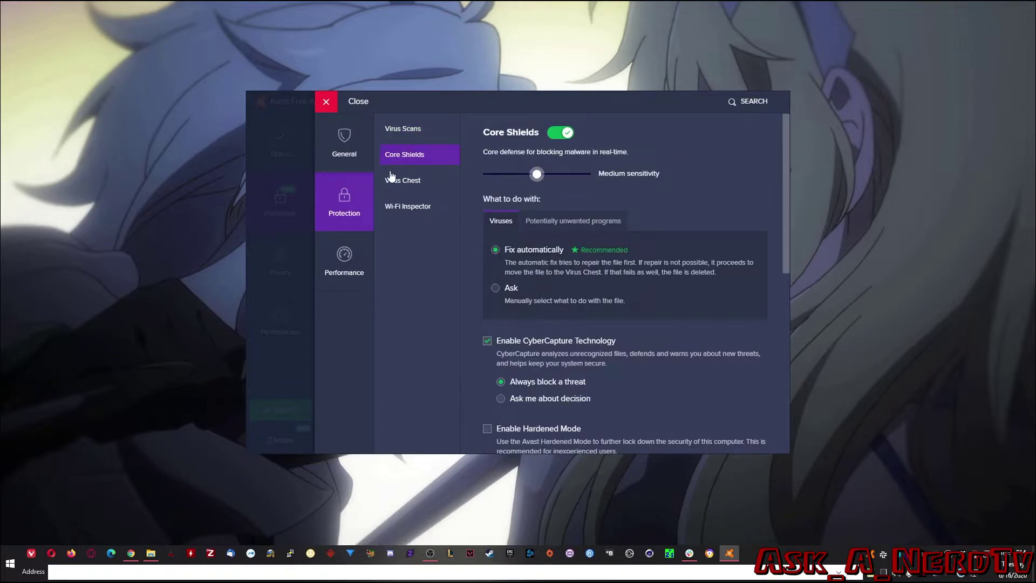
click(404, 183)
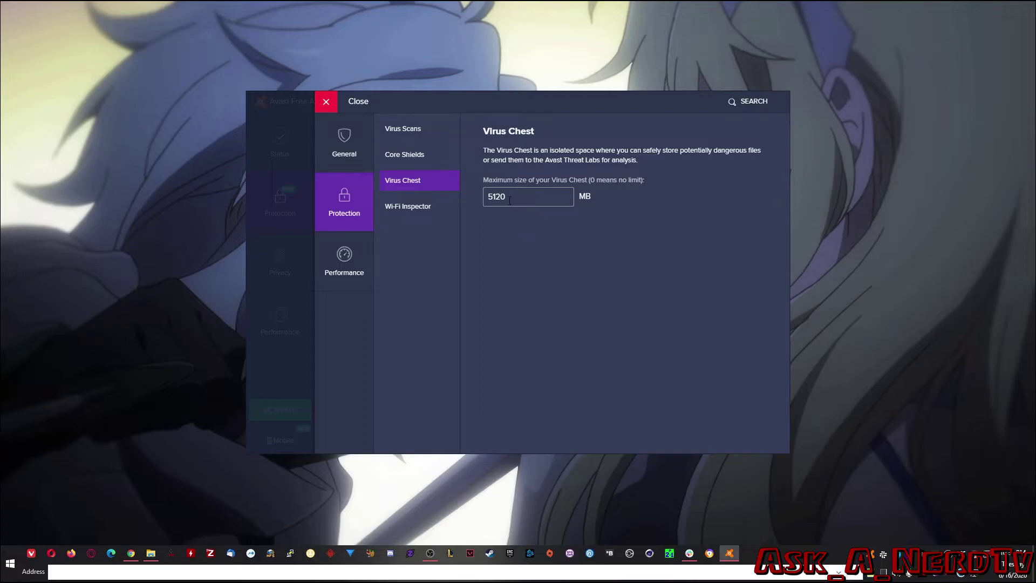
click(406, 208)
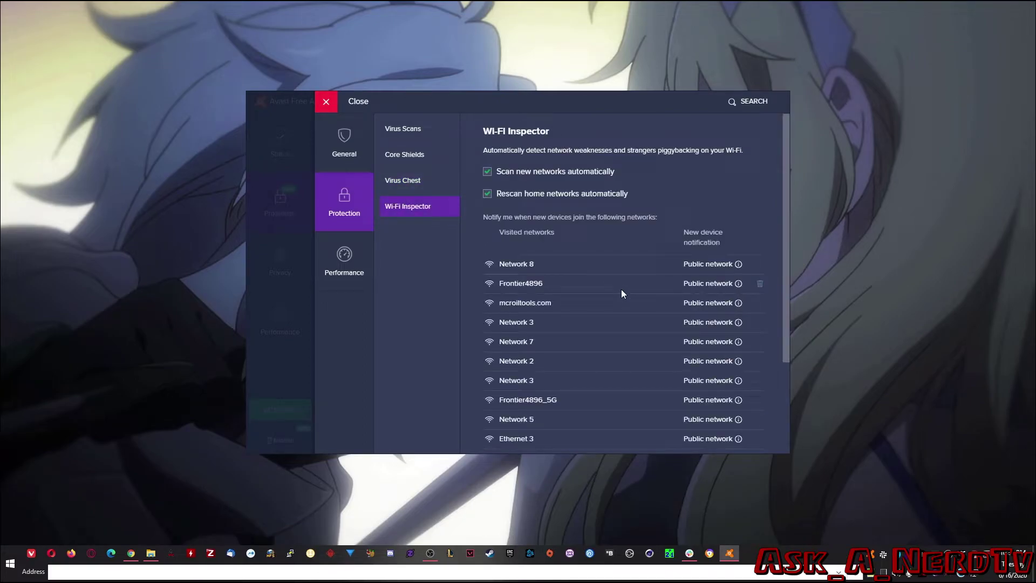
scroll(621, 290, down, 3)
scroll(621, 289, up, 3)
- Close the Avast settings panel with the red Close X
click(326, 102)
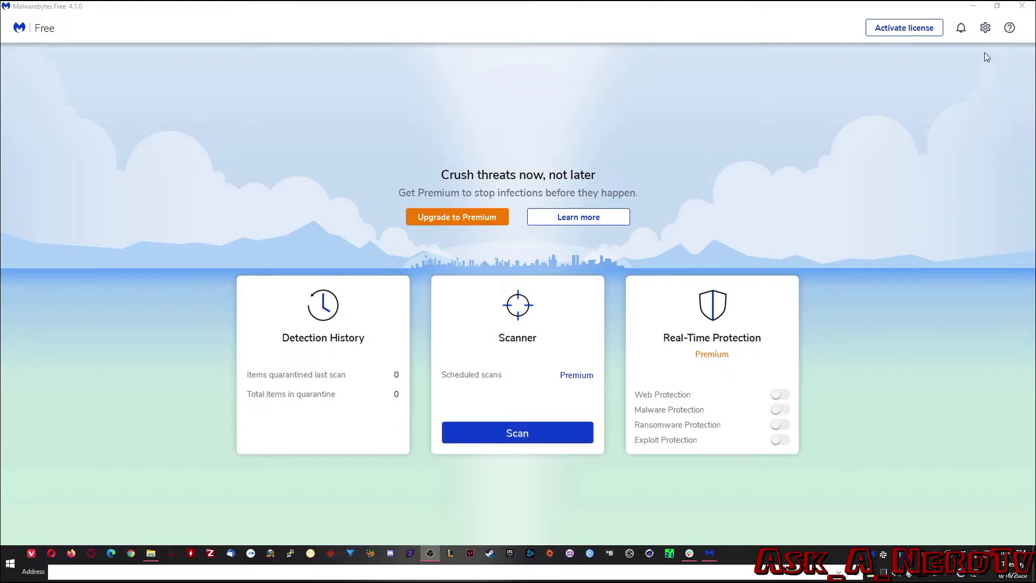
- Open Malwarebytes' Security settings and scroll through its scan, startup and PUP detection options
click(985, 29)
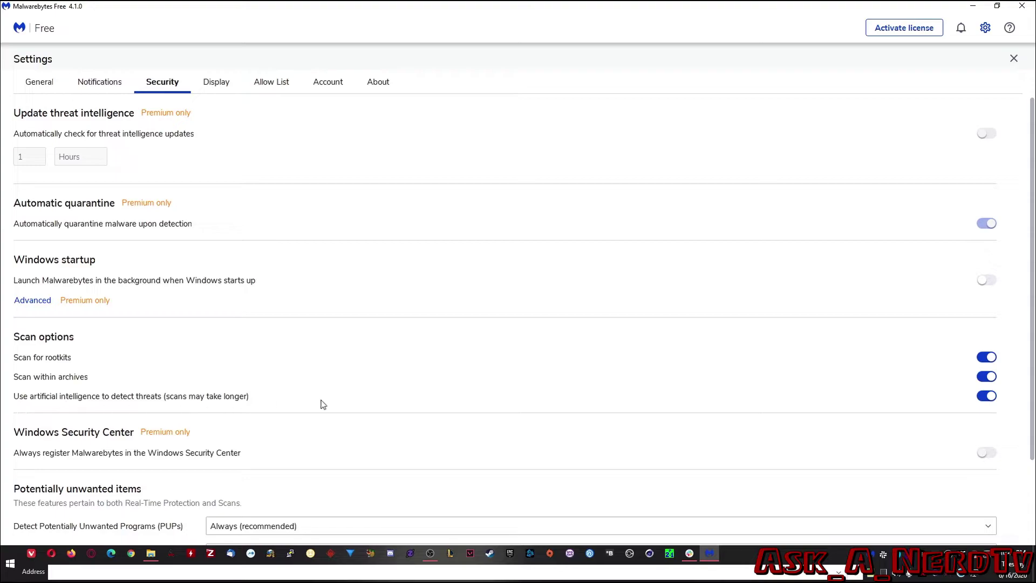
scroll(422, 395, down, 2)
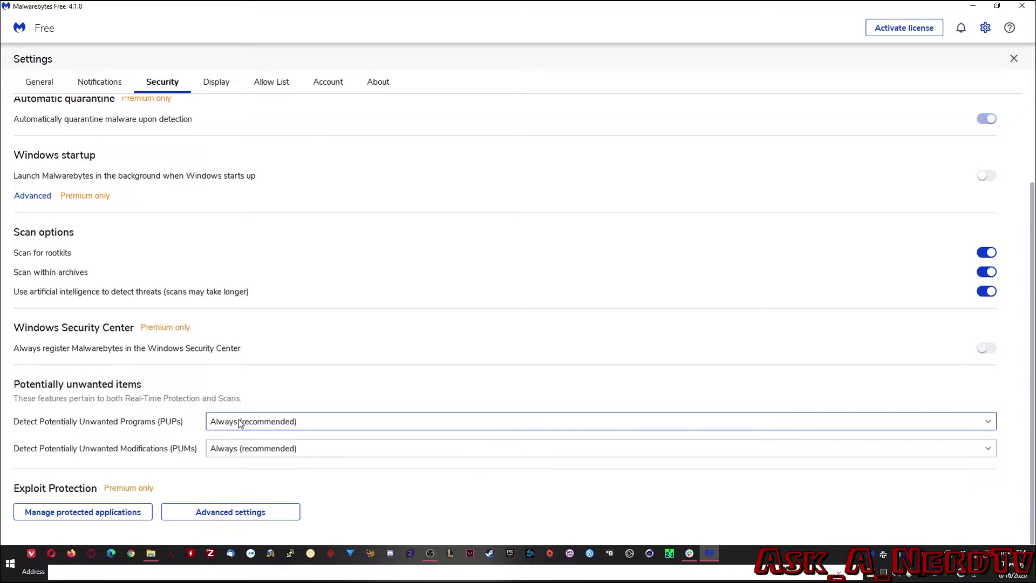
scroll(303, 420, up, 2)
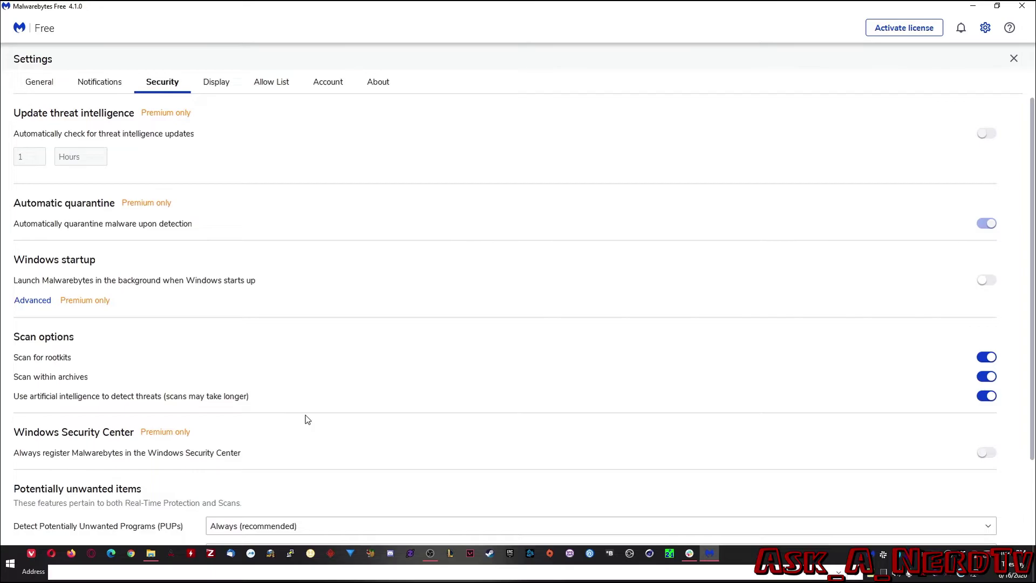
- Close Malwarebytes Settings to get back to the main dashboard
click(1014, 58)
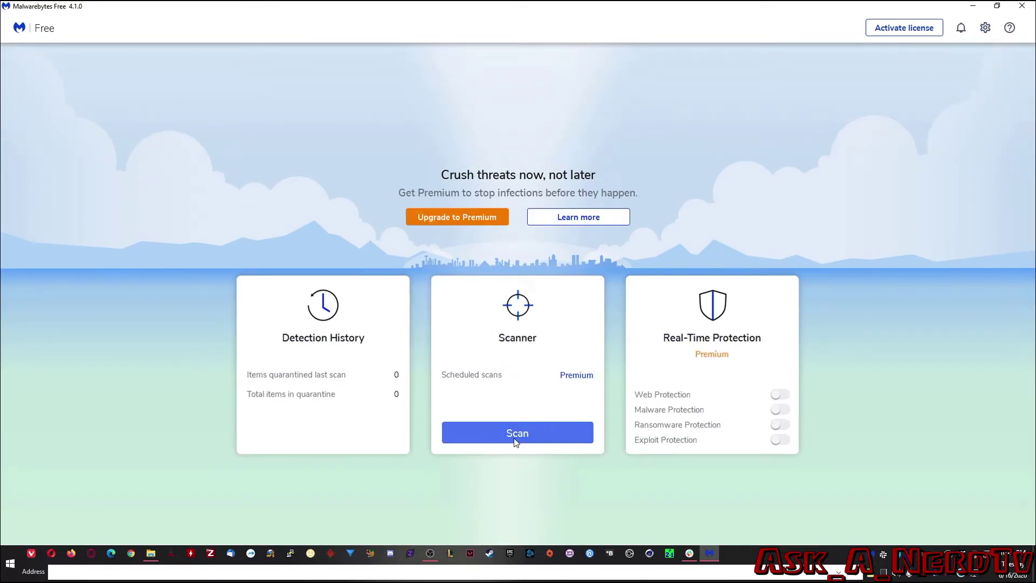